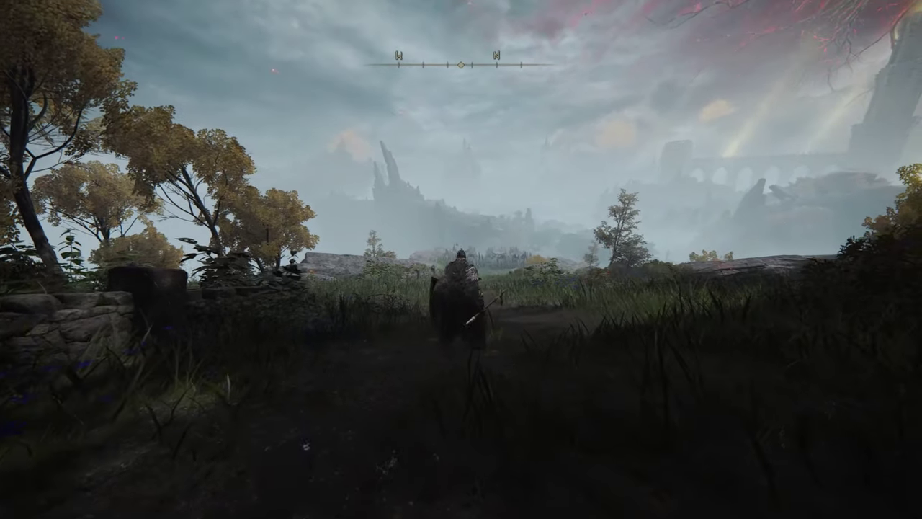
{"action": "key", "text": "w"}
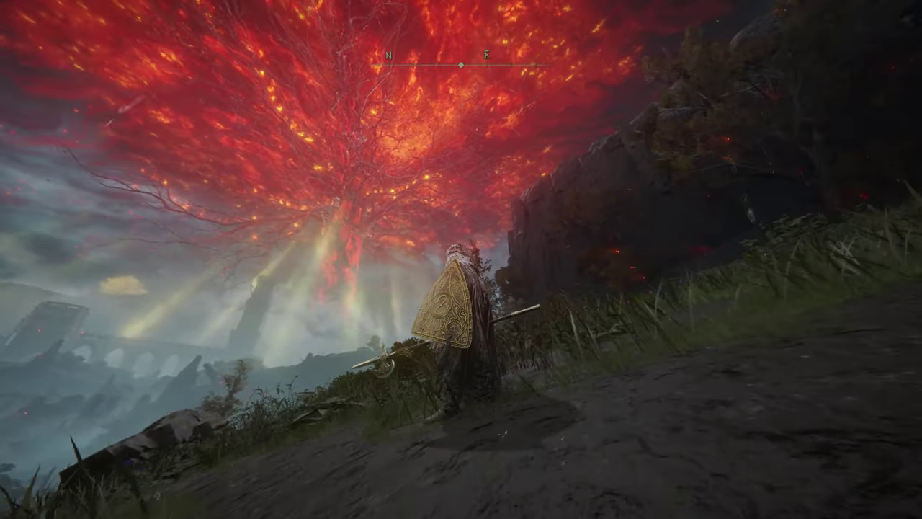
{"action": "key", "text": "w"}
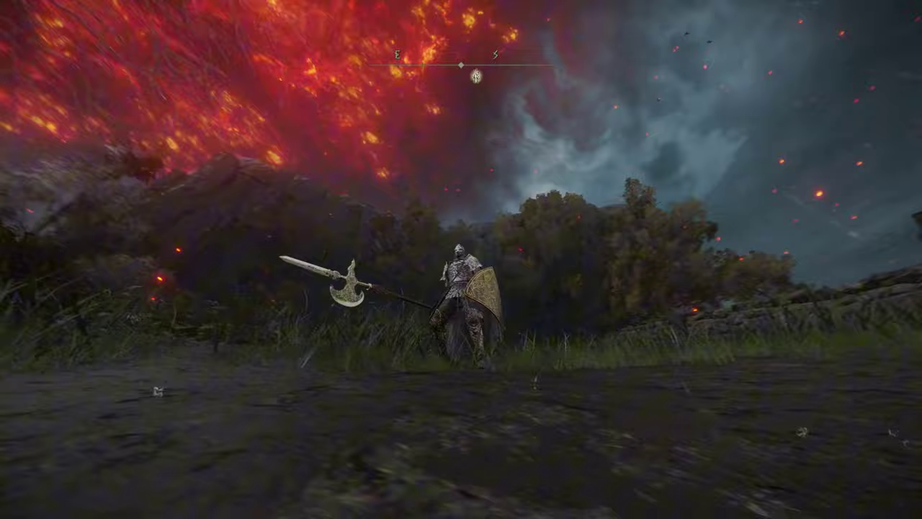
{"action": "key", "text": "w"}
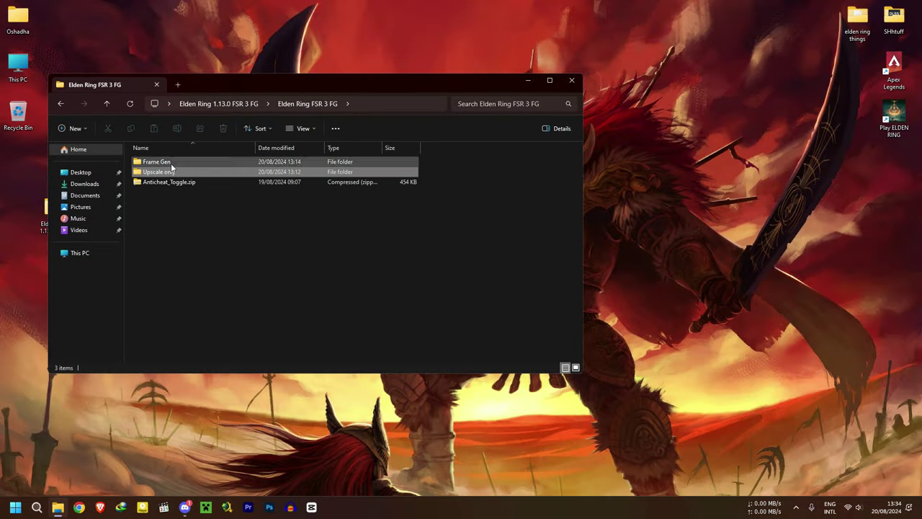
Step: Open Anticheat_Toggle.zip and the file location of the Play ELDEN RING desktop shortcut
{"action": "left_click", "coordinate": [167, 183]}
{"action": "double_click", "coordinate": [176, 183]}
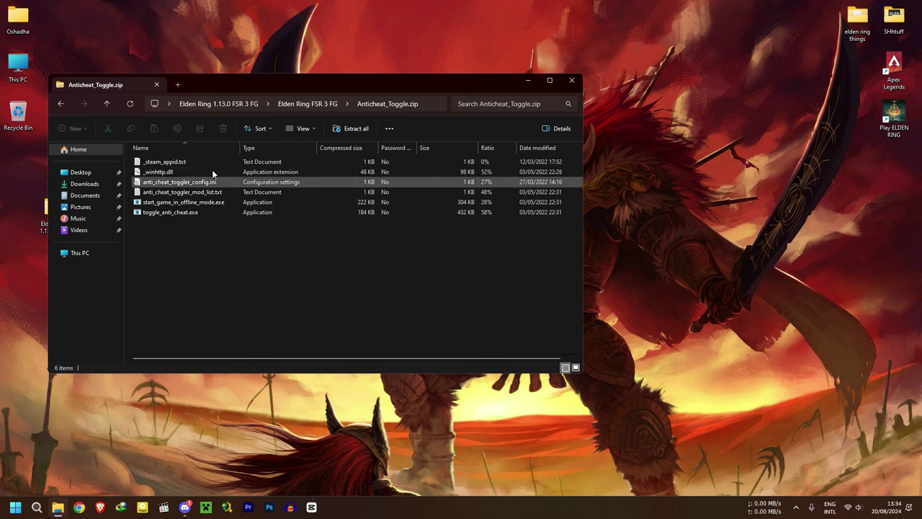
{"action": "right_click", "coordinate": [897, 122]}
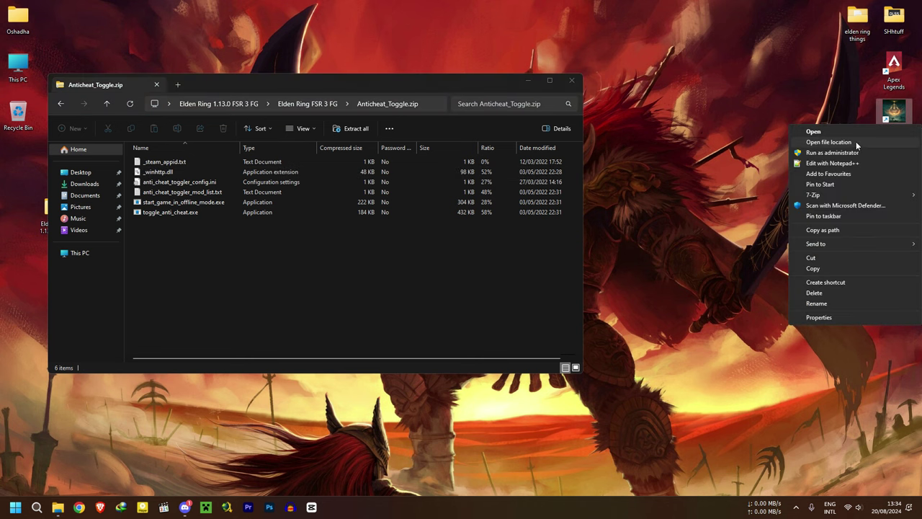
{"action": "left_click", "coordinate": [829, 141]}
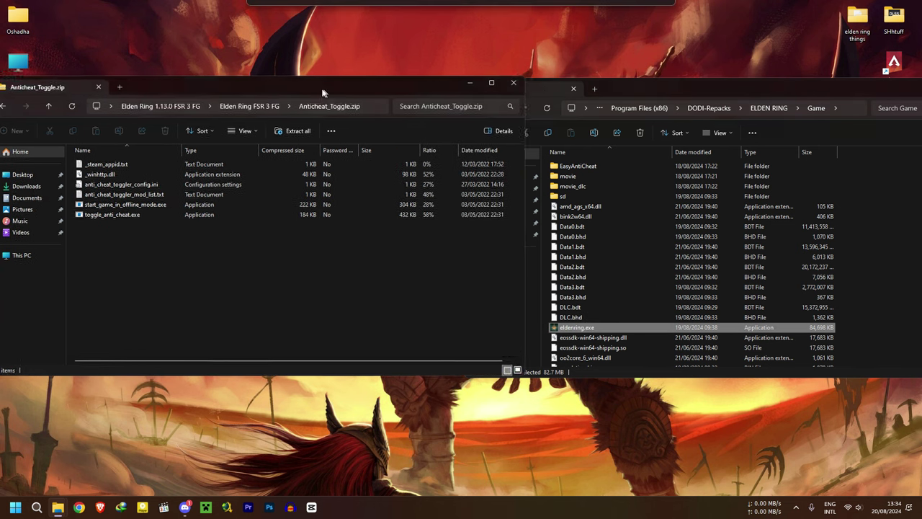
Step: Copy all files from Anticheat_Toggle.zip into the Game folder with administrator permission, and run toggle_anti_cheat.exe there
{"action": "left_click_drag", "start_coordinate": [377, 85], "coordinate": [317, 88]}
{"action": "left_click_drag", "start_coordinate": [138, 242], "coordinate": [115, 161]}
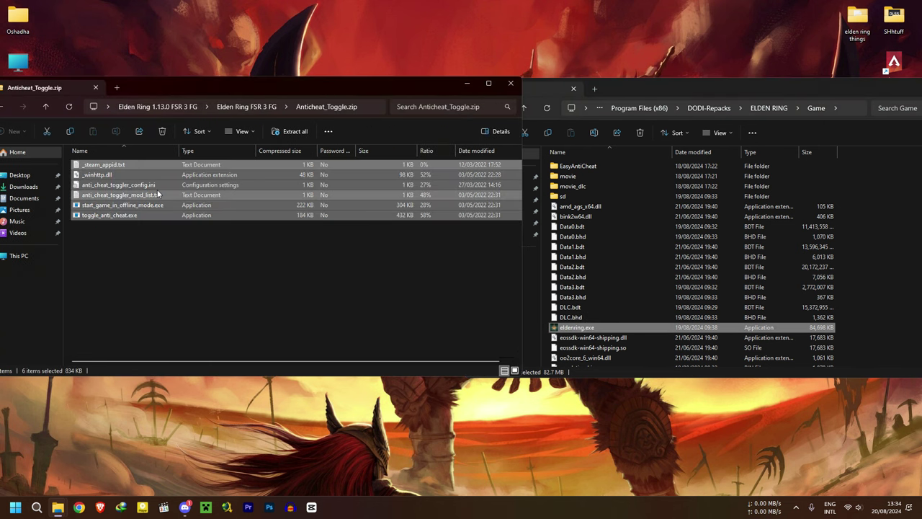
{"action": "left_click_drag", "start_coordinate": [216, 193], "coordinate": [881, 325]}
{"action": "left_click", "coordinate": [880, 331]}
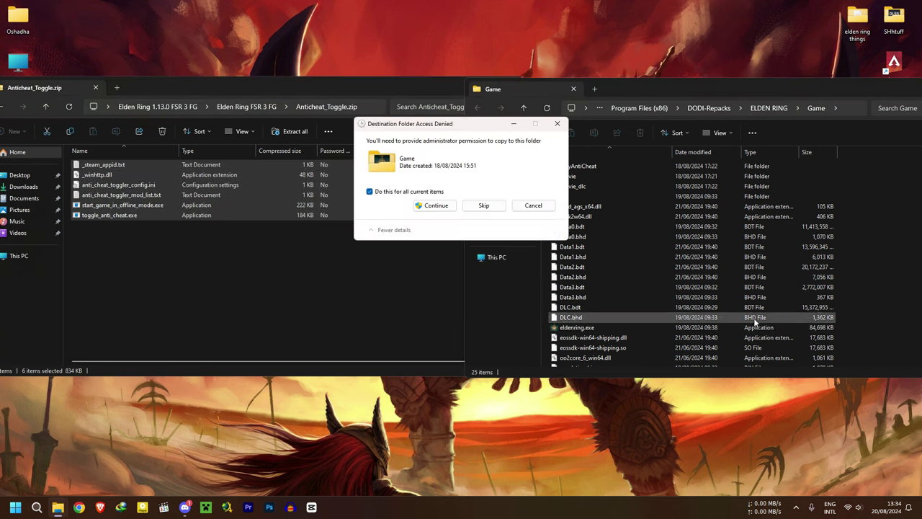
{"action": "left_click", "coordinate": [435, 205]}
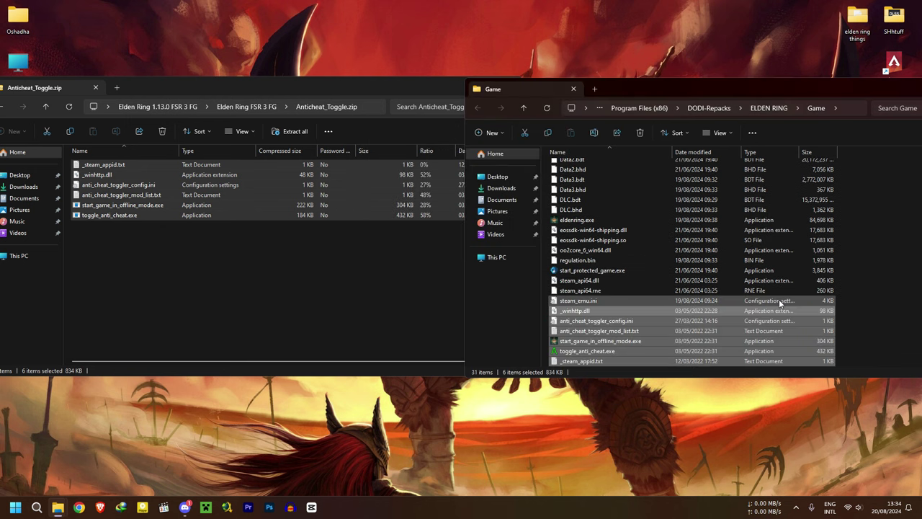
{"action": "left_click", "coordinate": [577, 353]}
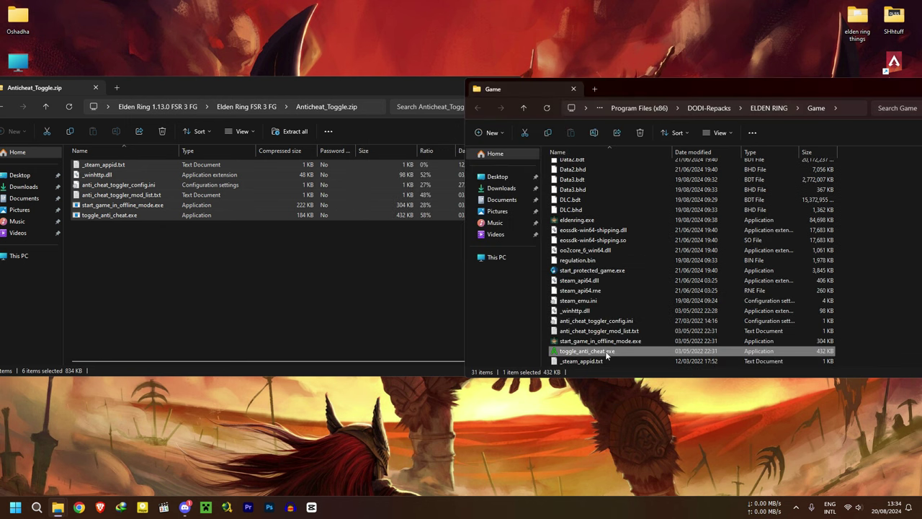
{"action": "double_click", "coordinate": [607, 353]}
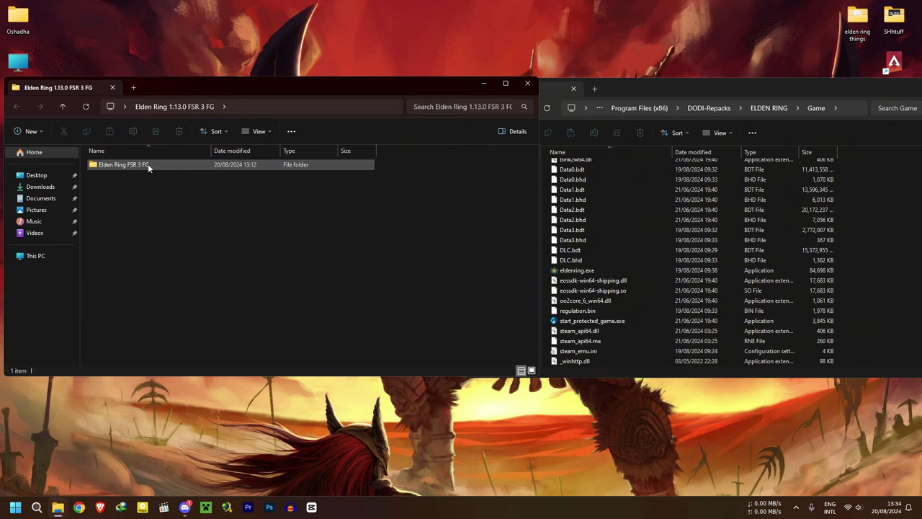
Step: Open the EldenRingUpscaler 1 folder inside the Frame Gen folder of Elden Ring FSR 3 FG
{"action": "double_click", "coordinate": [148, 164]}
{"action": "left_click", "coordinate": [124, 165]}
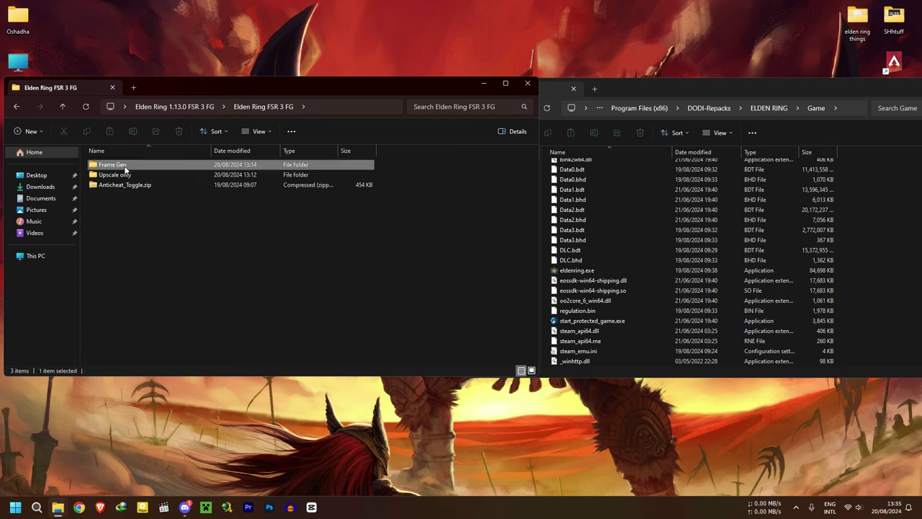
{"action": "double_click", "coordinate": [125, 166]}
{"action": "left_click", "coordinate": [200, 164]}
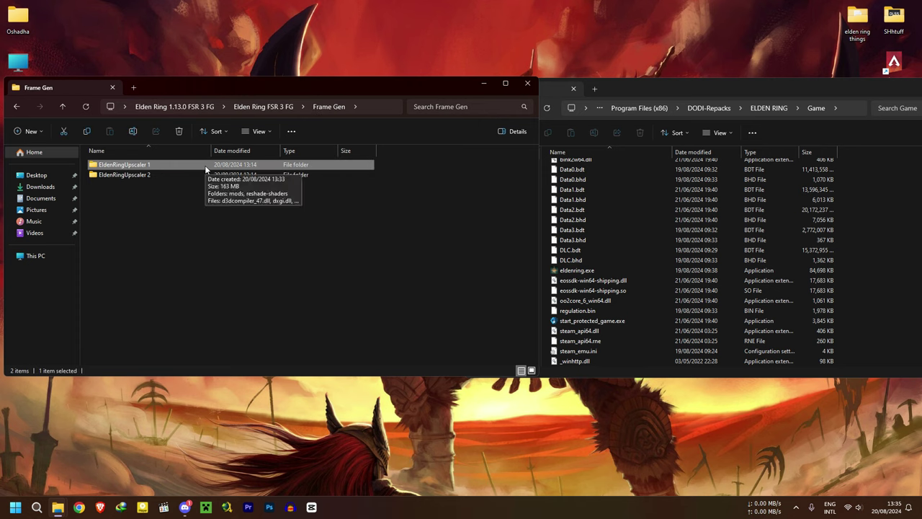
{"action": "double_click", "coordinate": [136, 165]}
Step: Copy all contents of the EldenRingUpscaler 1 folder into the Game folder, granting administrator permission
{"action": "left_click_drag", "start_coordinate": [150, 263], "coordinate": [117, 158]}
{"action": "left_click_drag", "start_coordinate": [122, 184], "coordinate": [875, 302]}
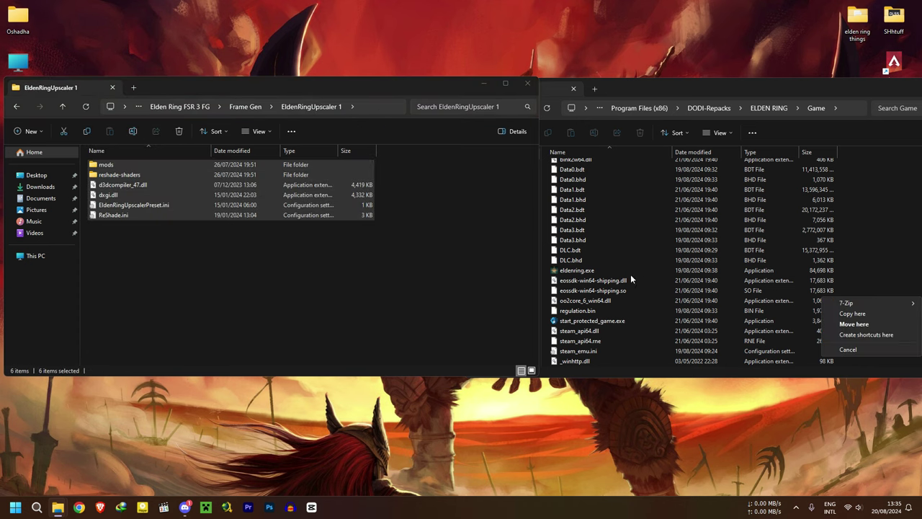
{"action": "left_click", "coordinate": [880, 314]}
{"action": "left_click", "coordinate": [436, 206]}
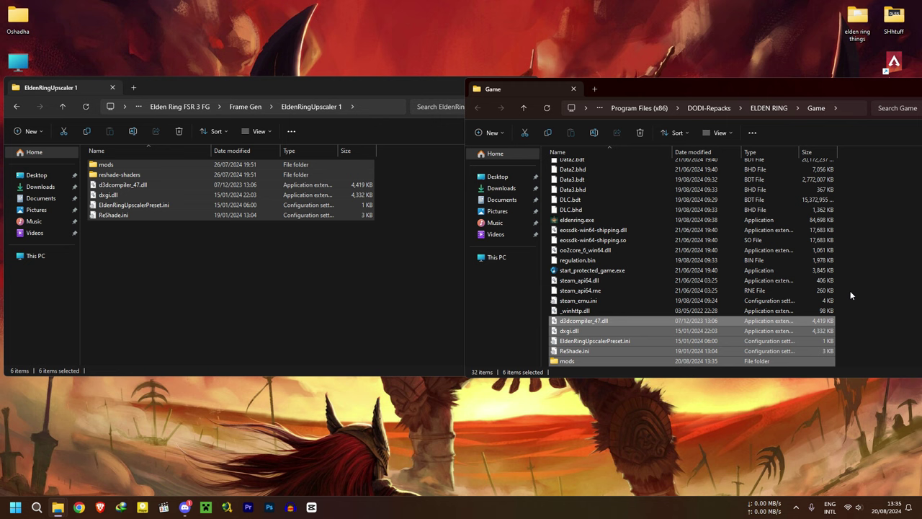
{"action": "left_click", "coordinate": [879, 292]}
Step: Launch eldenring.exe from the Game folder
{"action": "scroll", "coordinate": [881, 324], "scroll_direction": "up", "scroll_amount": 4}
{"action": "left_click", "coordinate": [652, 324]}
{"action": "scroll", "coordinate": [647, 266], "scroll_direction": "down", "scroll_amount": 1}
{"action": "scroll", "coordinate": [646, 265], "scroll_direction": "down", "scroll_amount": 3}
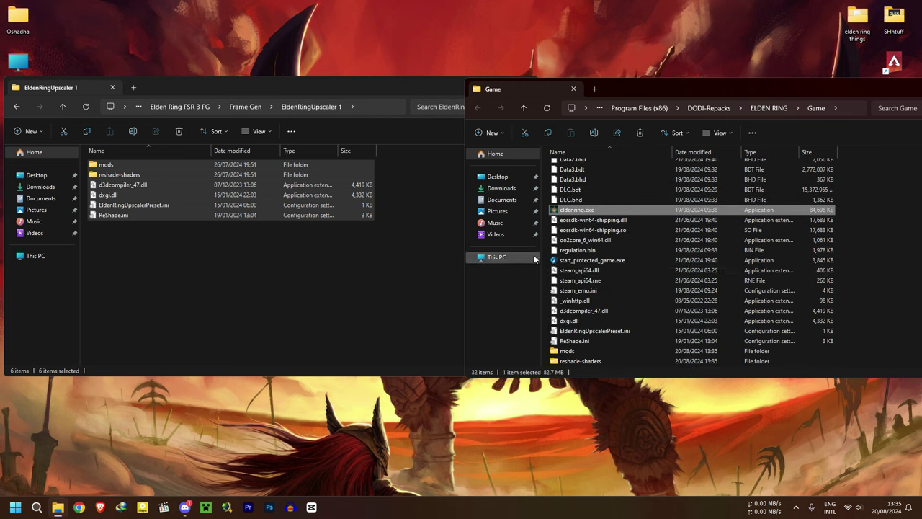
{"action": "right_click", "coordinate": [595, 210]}
{"action": "left_click", "coordinate": [654, 228]}
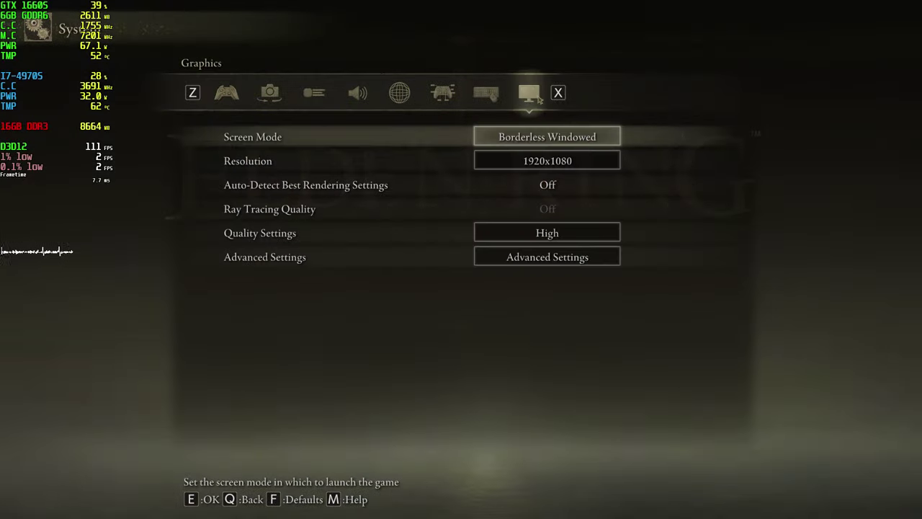
Step: Set the screen mode to Fullscreen, keep the changed setting, and open the advanced graphics settings
{"action": "left_click", "coordinate": [535, 139]}
{"action": "left_click", "coordinate": [474, 189]}
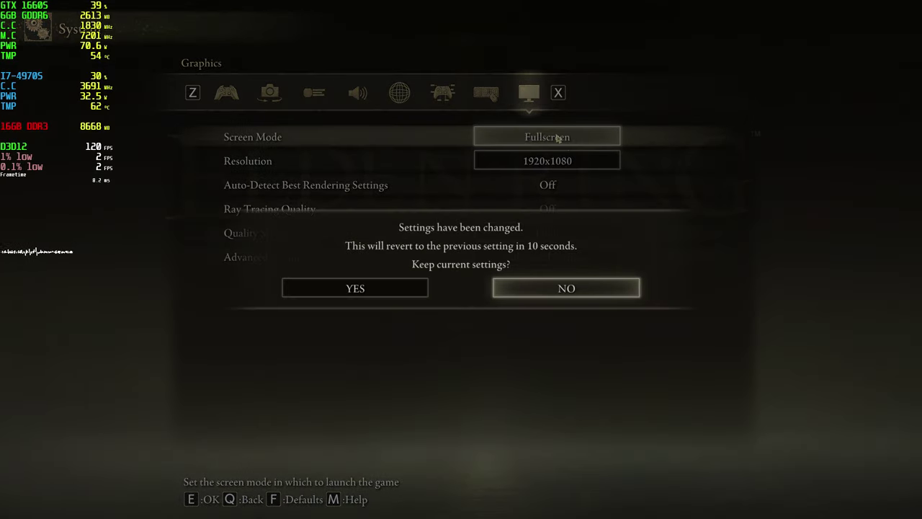
{"action": "left_click", "coordinate": [380, 289]}
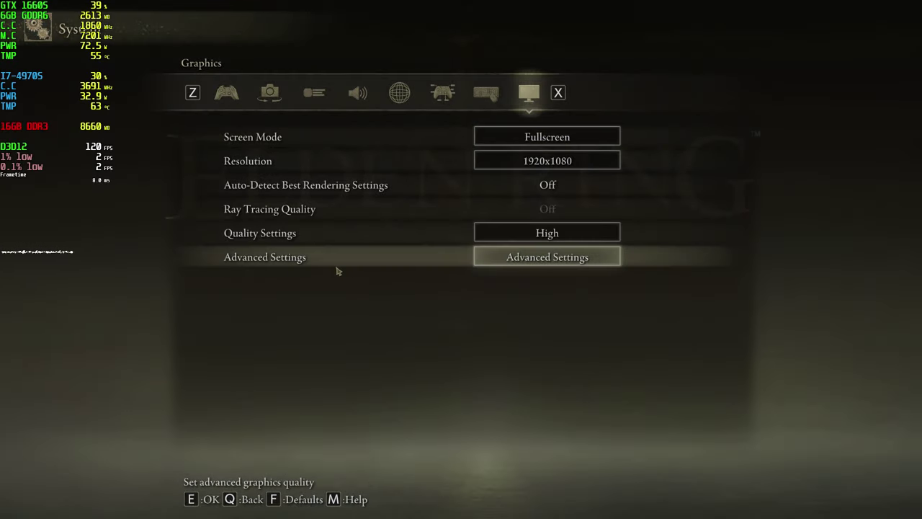
{"action": "left_click", "coordinate": [528, 261]}
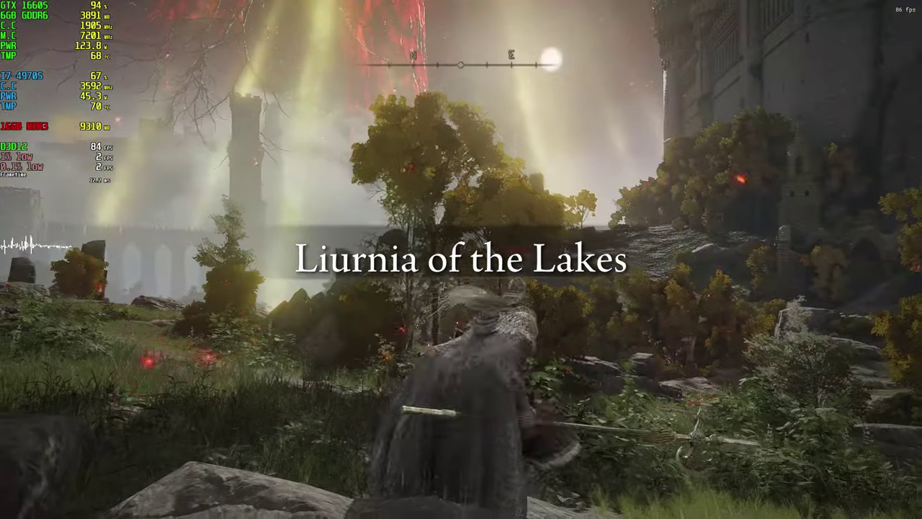
{"action": "key", "text": "w"}
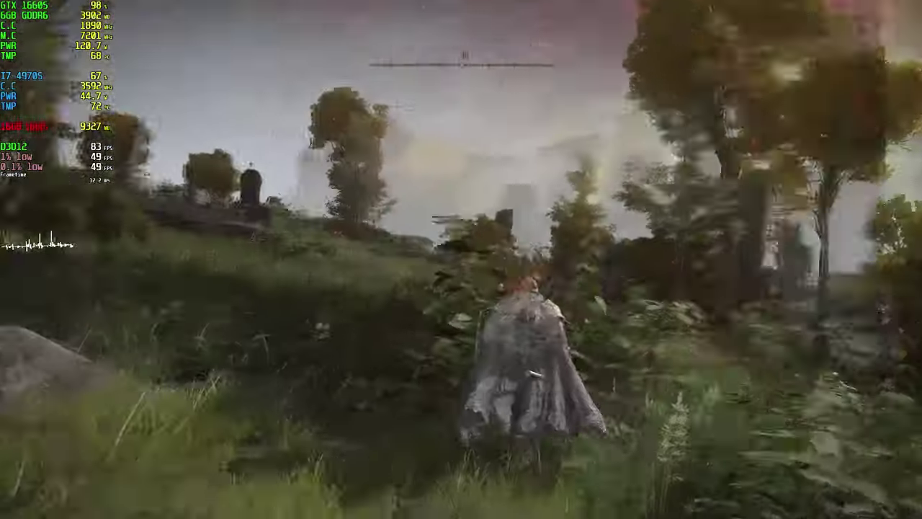
{"action": "key", "text": "w"}
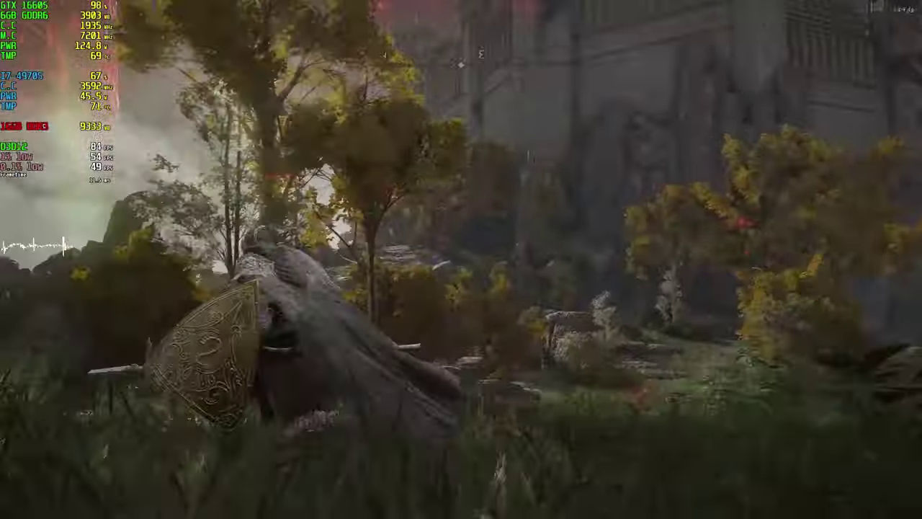
{"action": "key", "text": "w"}
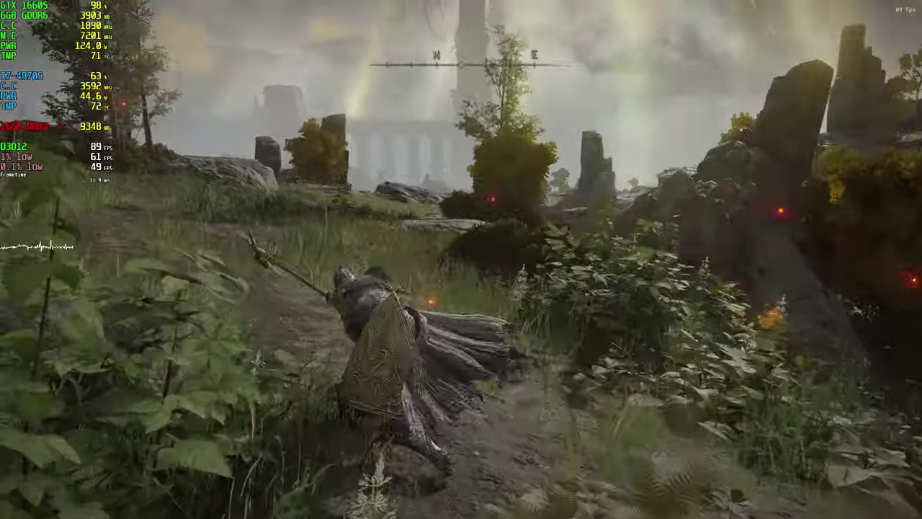
{"action": "key", "text": "w"}
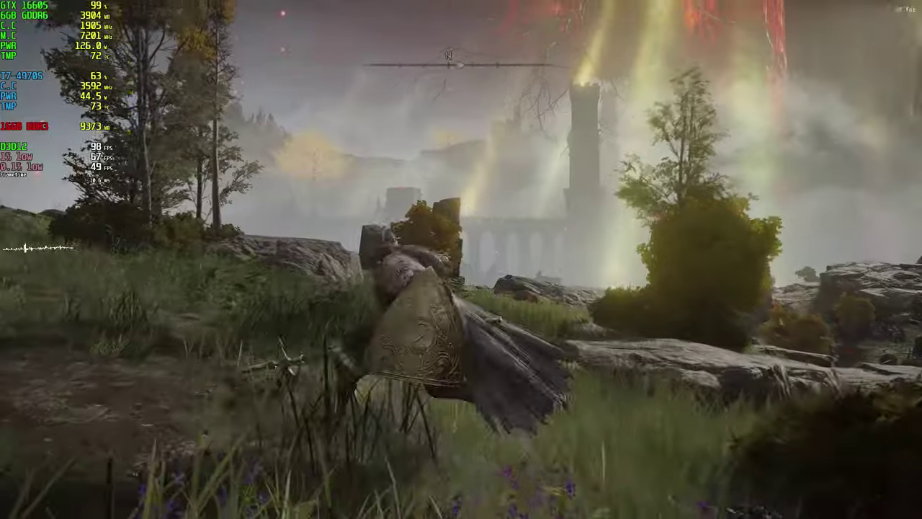
{"action": "key", "text": "w"}
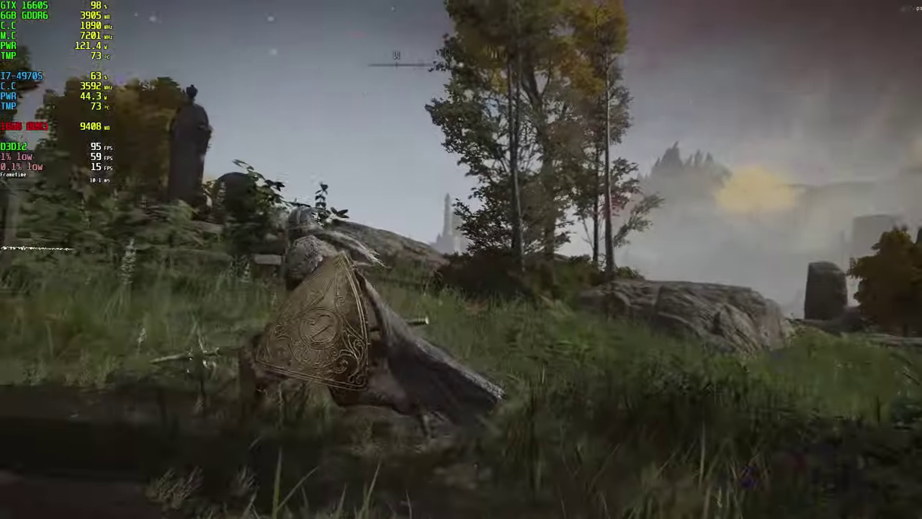
{"action": "key", "text": "w"}
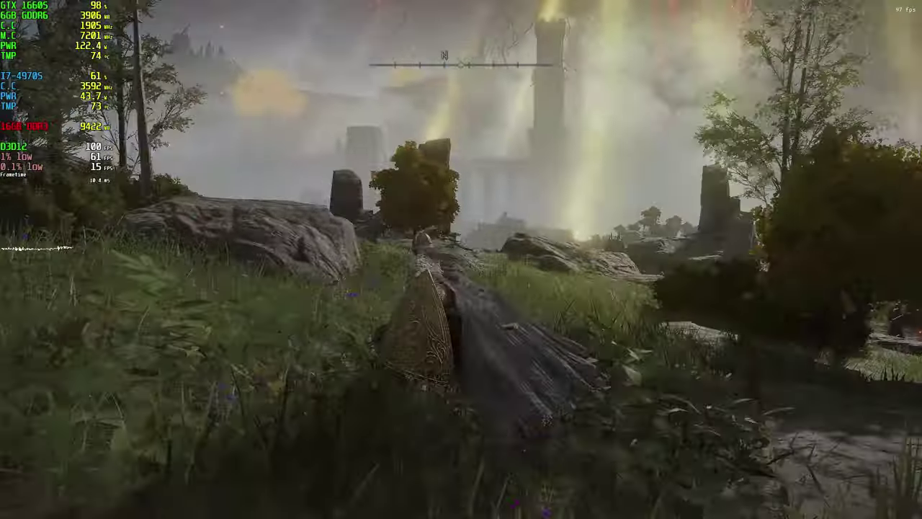
Step: Open the ReShade overlay, move the Elden Ring Upscaler window fully into view beside the main overlay, and close the overlay
{"action": "key", "text": "Home"}
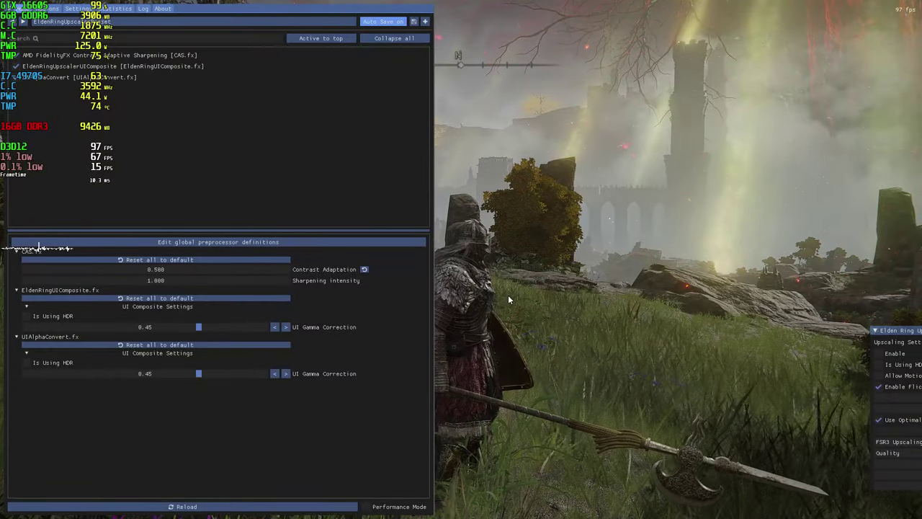
{"action": "left_click_drag", "start_coordinate": [898, 332], "coordinate": [550, 62]}
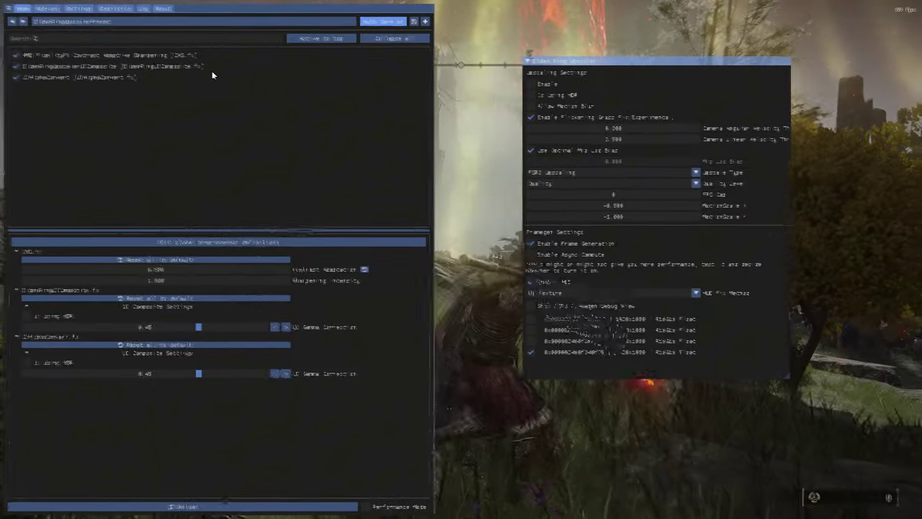
{"action": "key", "text": "Home"}
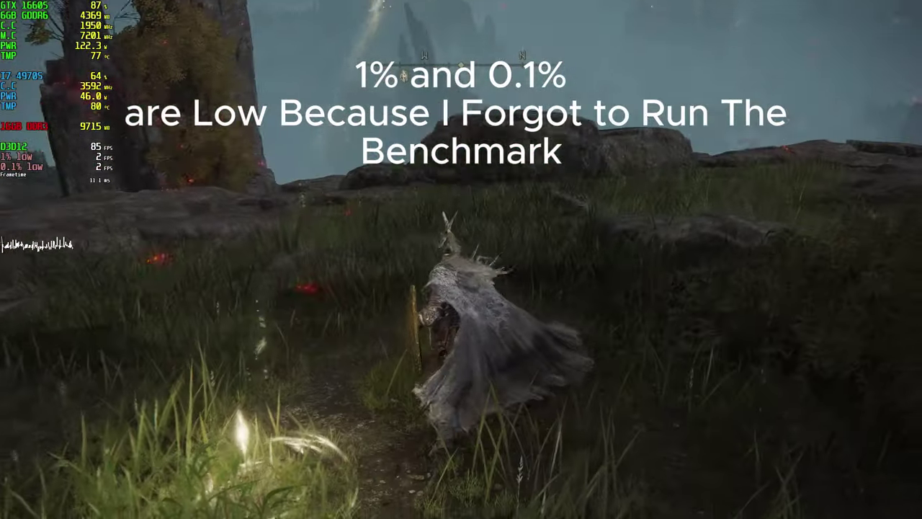
{"action": "key", "text": "w"}
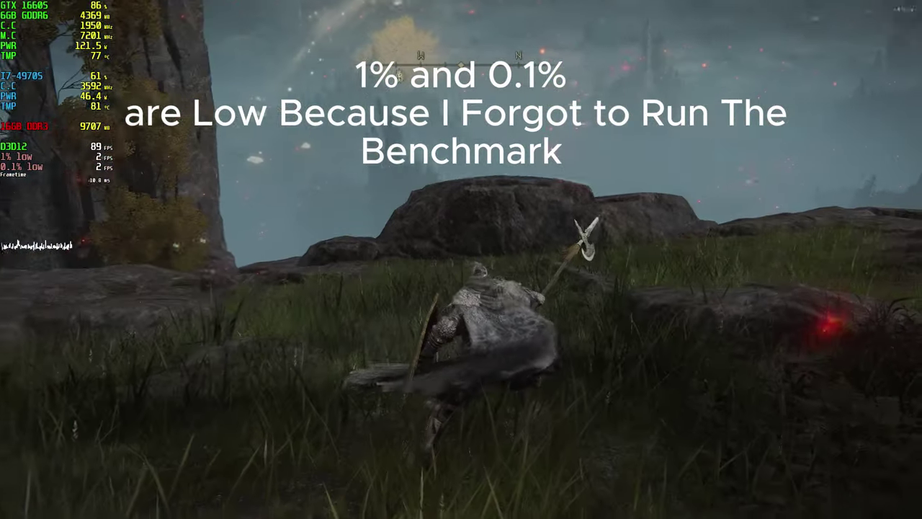
{"action": "key", "text": "w"}
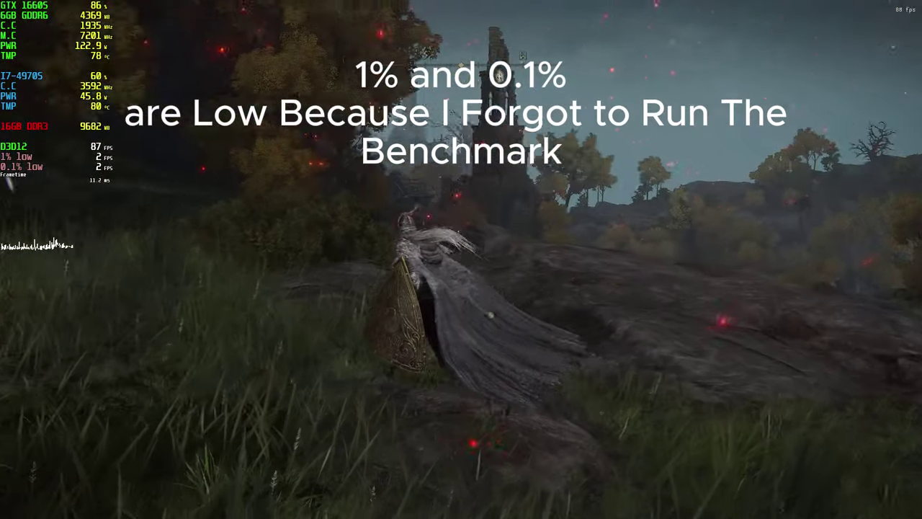
{"action": "key", "text": "w"}
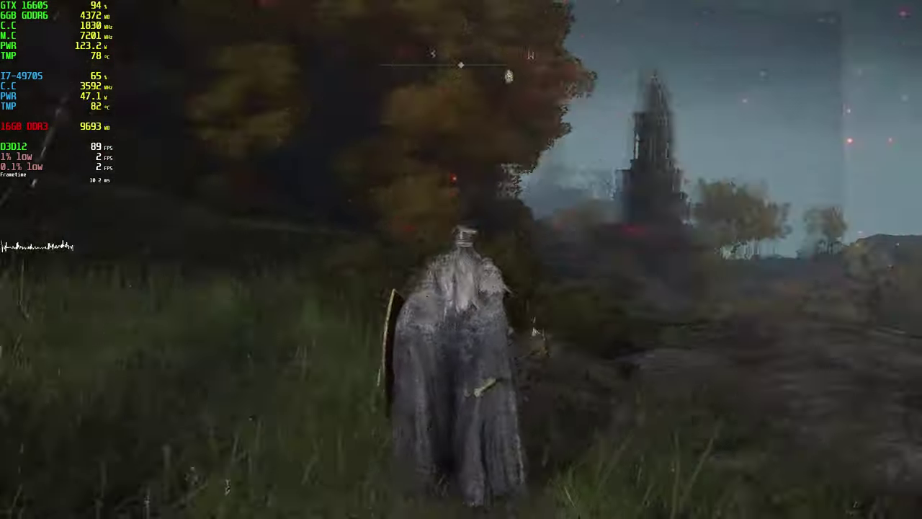
Step: Reopen the overlay, turn on Enable in the Elden Ring Upscaler's upscaling settings, and return to the game
{"action": "key", "text": "Home"}
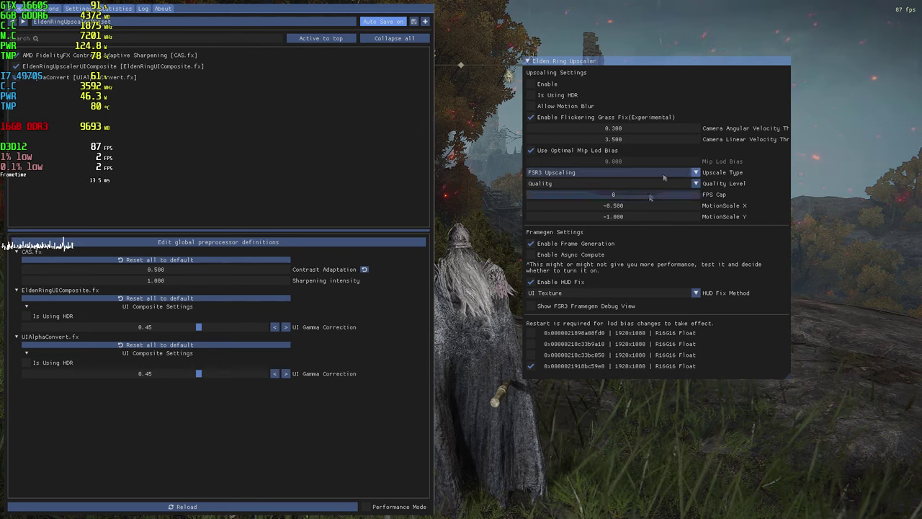
{"action": "left_click", "coordinate": [542, 86]}
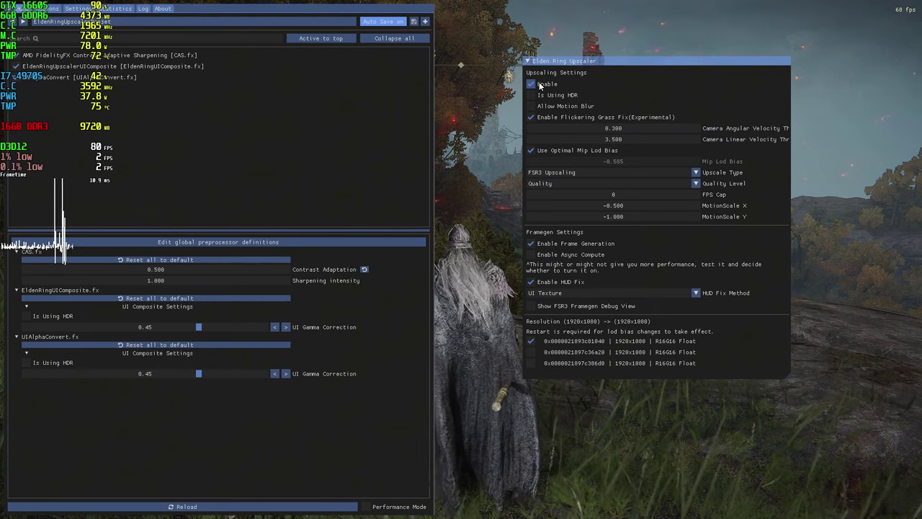
{"action": "key", "text": "Home"}
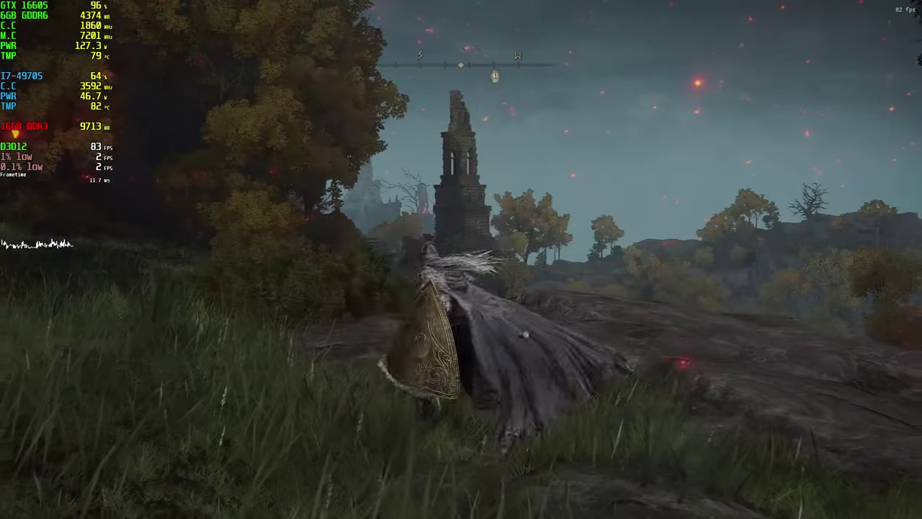
Step: Open the ReShade overlay and set the Elden Ring Upscaler's quality level to Ultra Quality
{"action": "key", "text": "Escape"}
{"action": "key", "text": "Escape"}
{"action": "key", "text": "Home"}
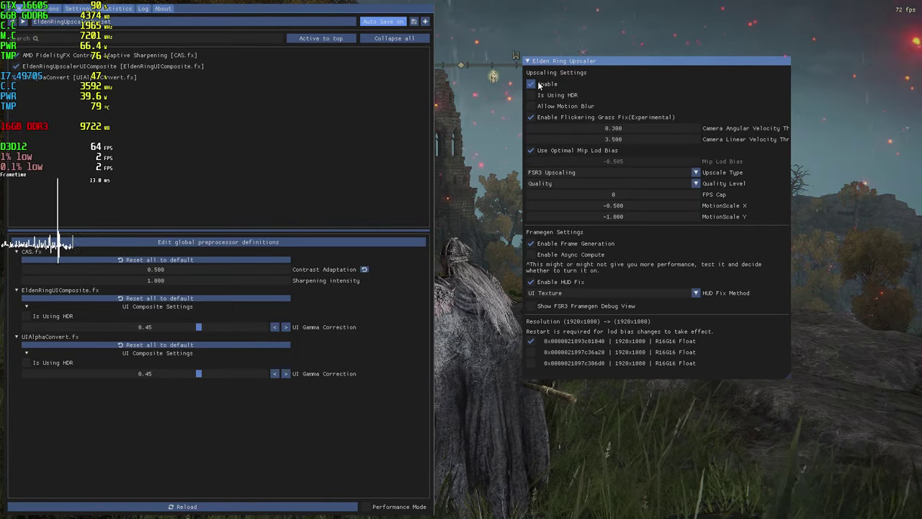
{"action": "key", "text": "Home"}
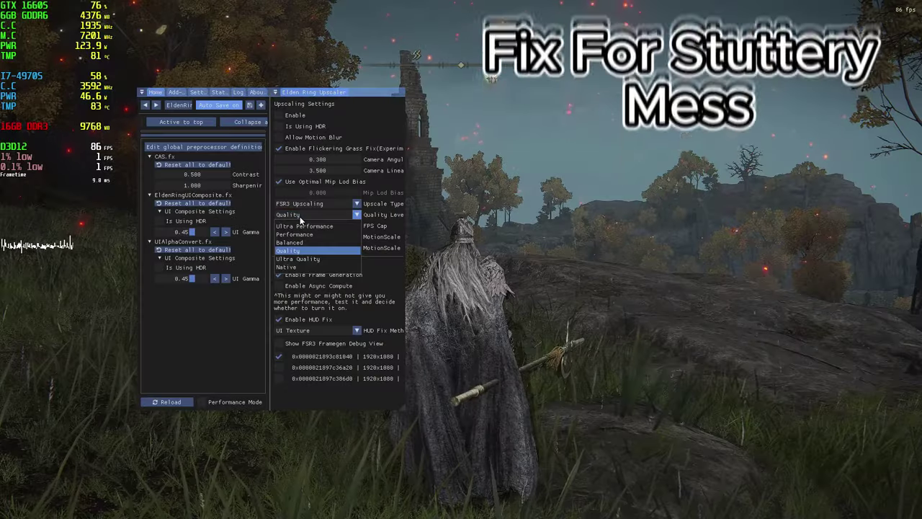
{"action": "left_click", "coordinate": [302, 259]}
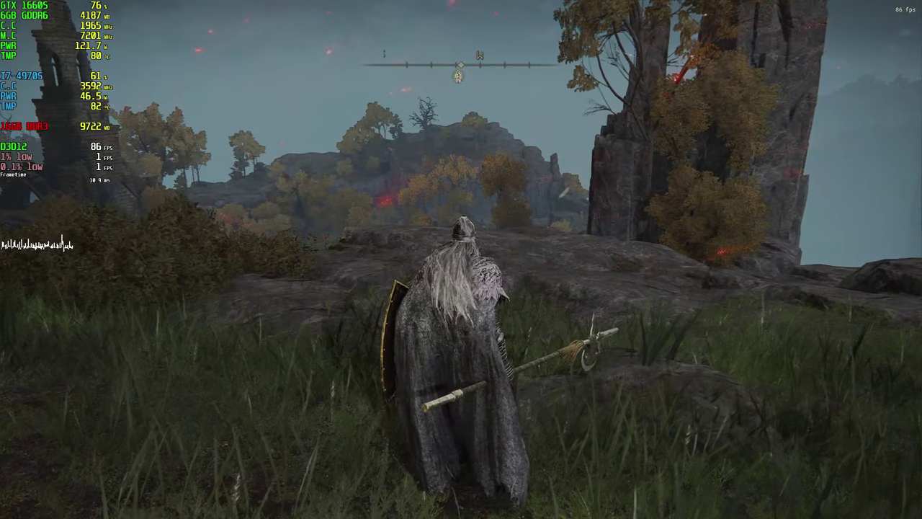
Step: Reopen the overlay, set the upscaler's quality level to Quality, and return to the game
{"action": "key", "text": "Home"}
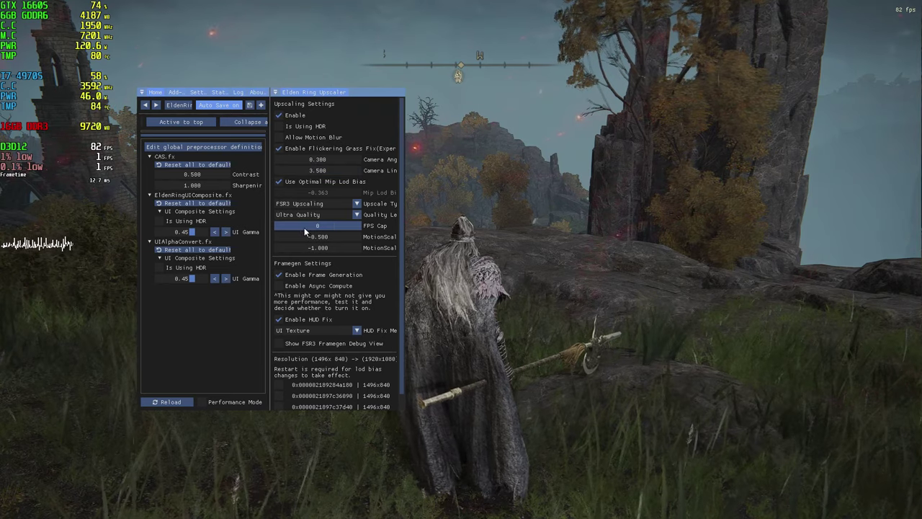
{"action": "left_click", "coordinate": [311, 215]}
{"action": "left_click", "coordinate": [297, 248]}
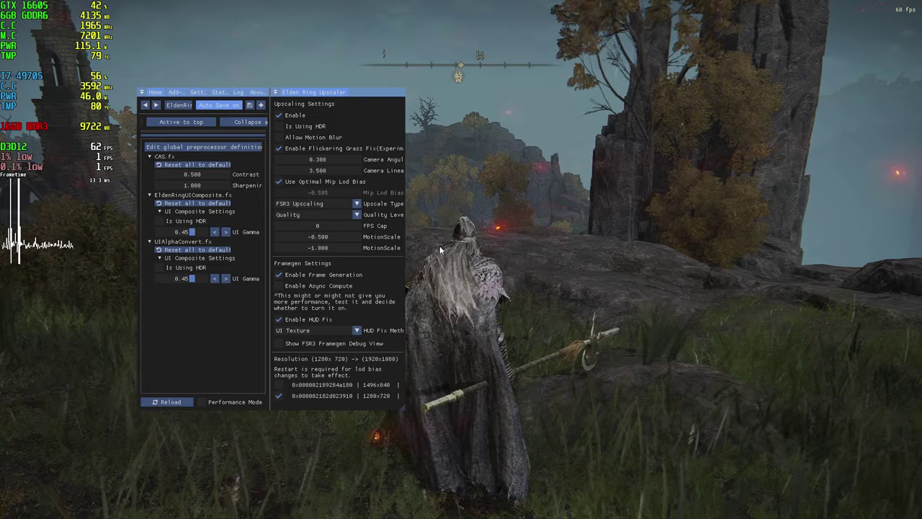
{"action": "key", "text": "Home"}
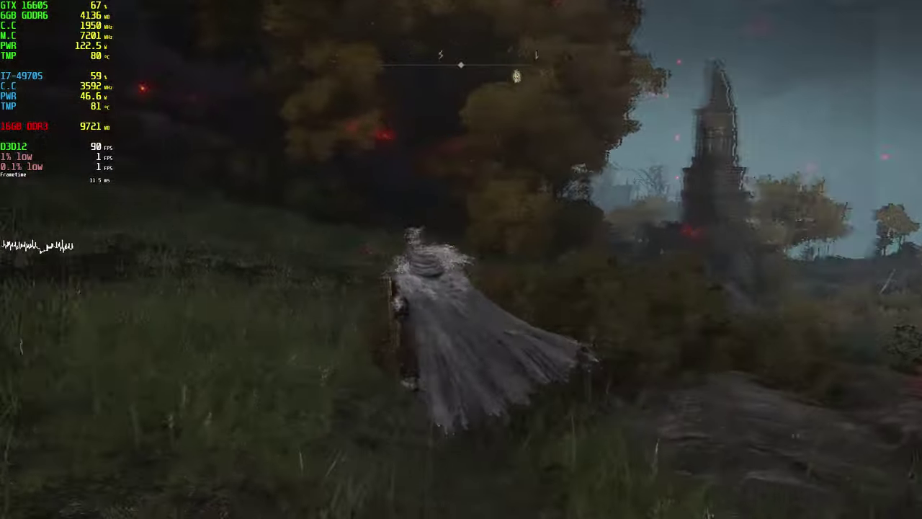
Step: Turn off Enable in the Elden Ring Upscaler's upscaling settings and return to the game
{"action": "key", "text": "Home"}
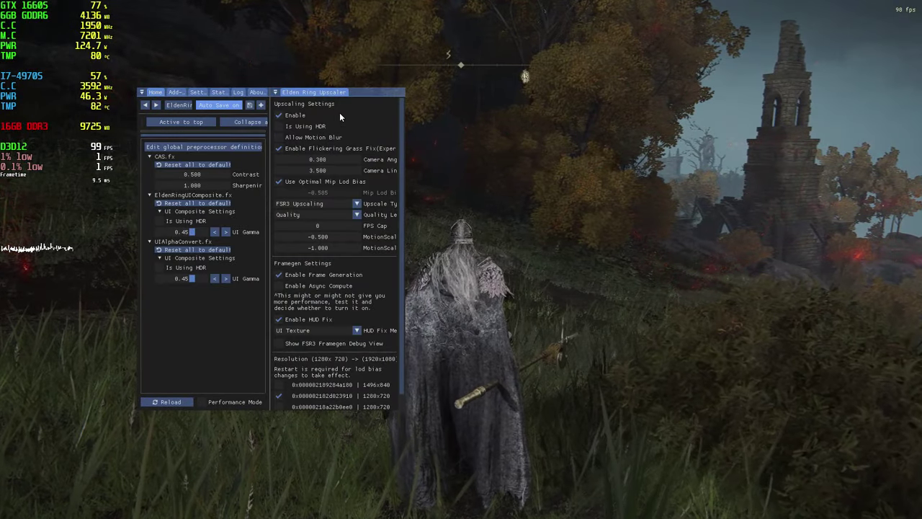
{"action": "left_click", "coordinate": [278, 116]}
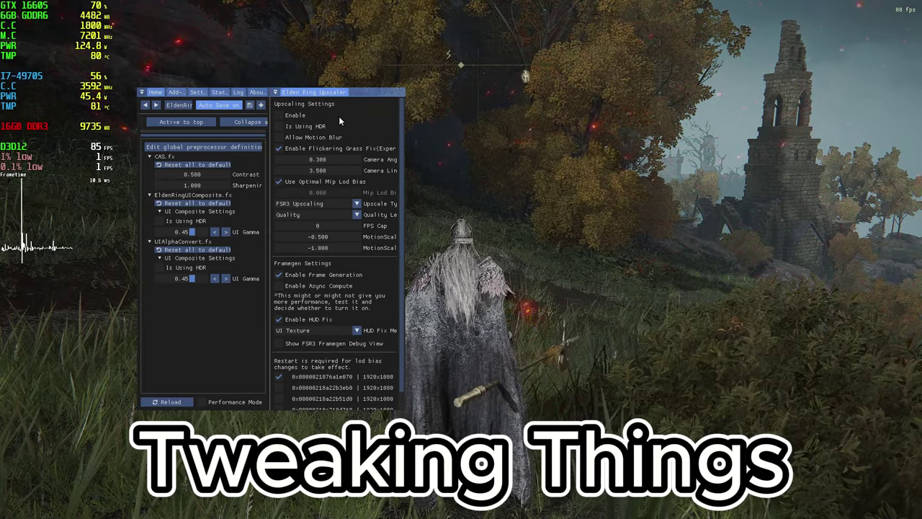
{"action": "key", "text": "Home"}
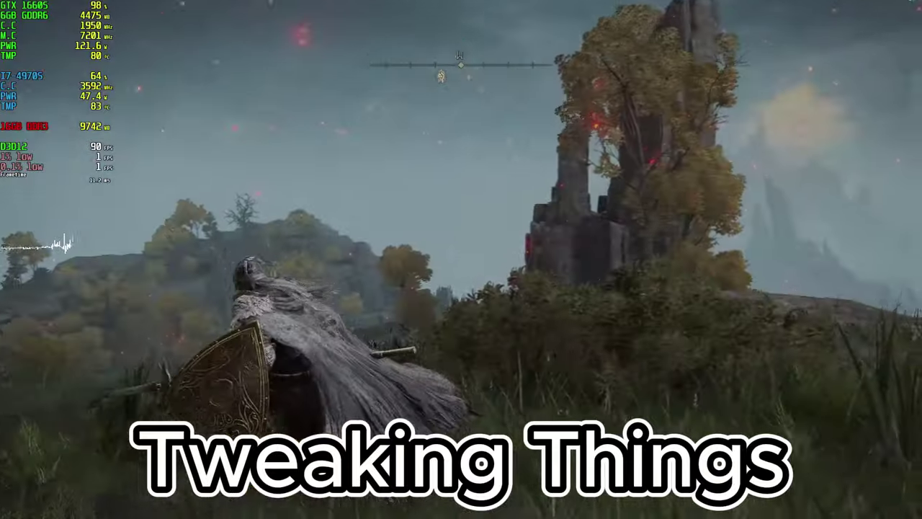
Step: Turn on Enable in the upscaling settings, set the quality level to Ultra Quality, and close the overlay
{"action": "key", "text": "Home"}
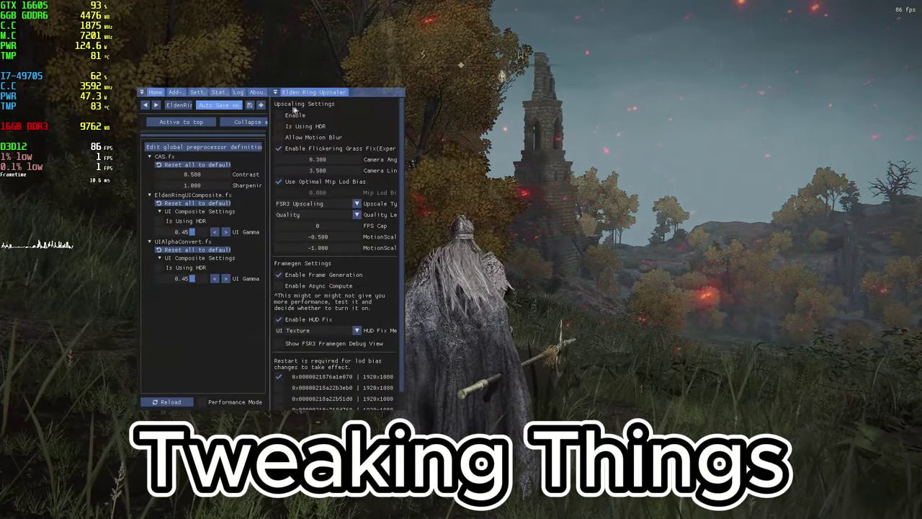
{"action": "left_click", "coordinate": [291, 115]}
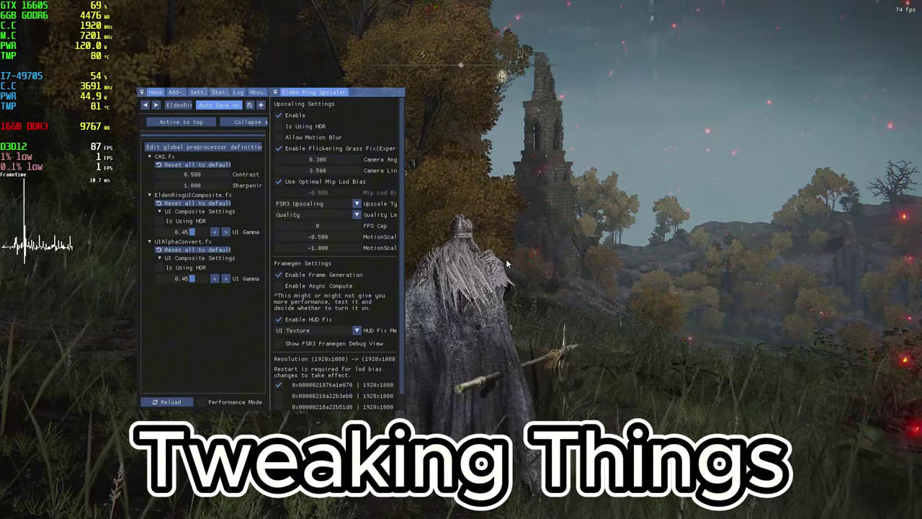
{"action": "left_click", "coordinate": [352, 216]}
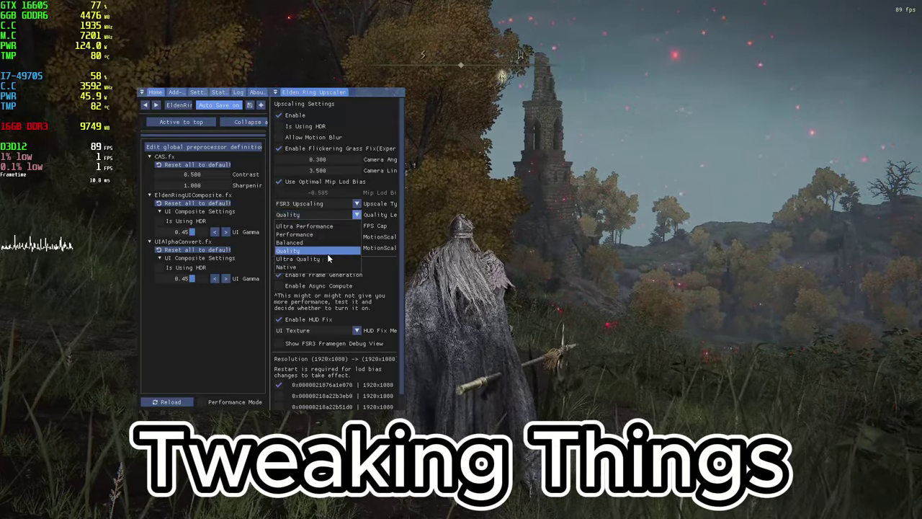
{"action": "left_click", "coordinate": [327, 257]}
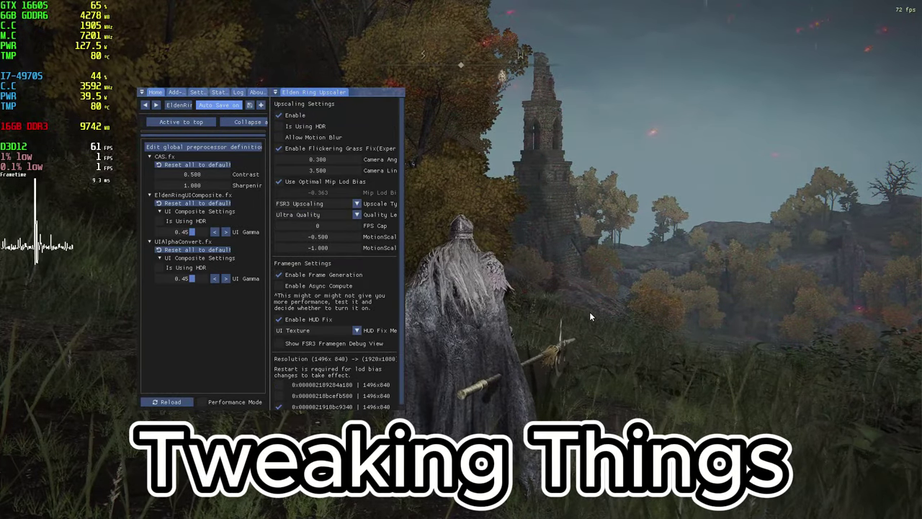
{"action": "key", "text": "Home"}
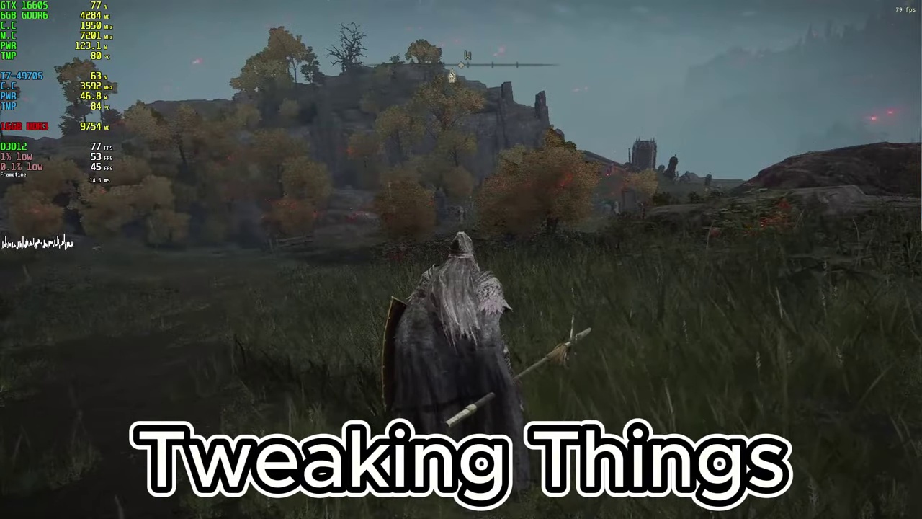
Step: Turn off Show FPS in ReShade's Overlay & Styling settings, widen the overlay windows, and return to the game
{"action": "key", "text": "Home"}
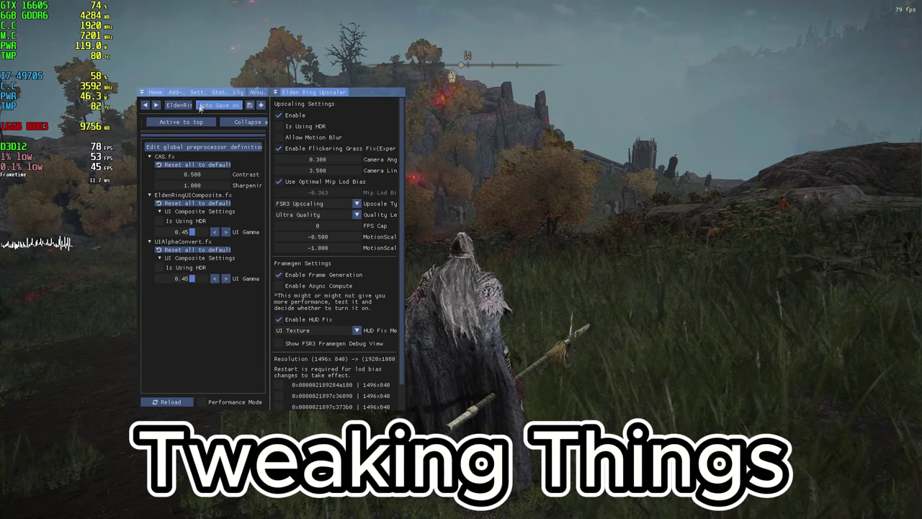
{"action": "left_click", "coordinate": [196, 92]}
{"action": "scroll", "coordinate": [202, 287], "scroll_direction": "down", "scroll_amount": 10}
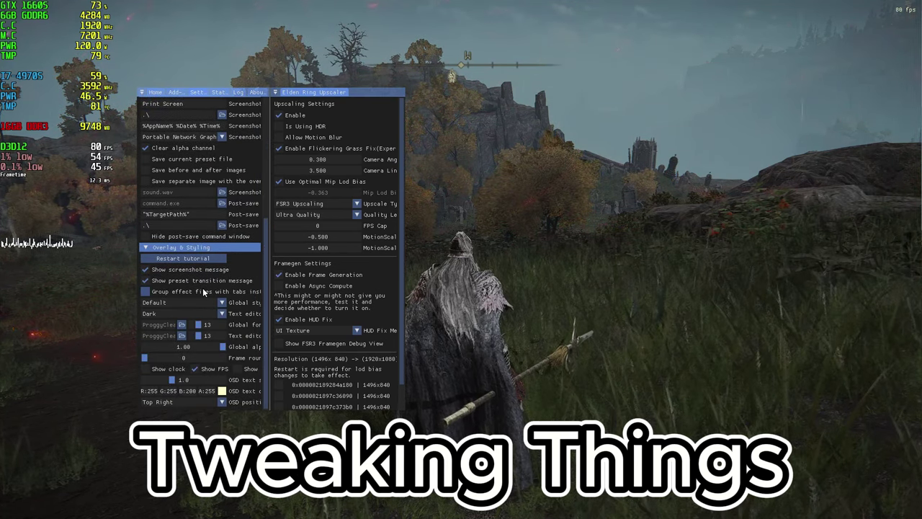
{"action": "left_click_drag", "start_coordinate": [404, 175], "coordinate": [771, 181]}
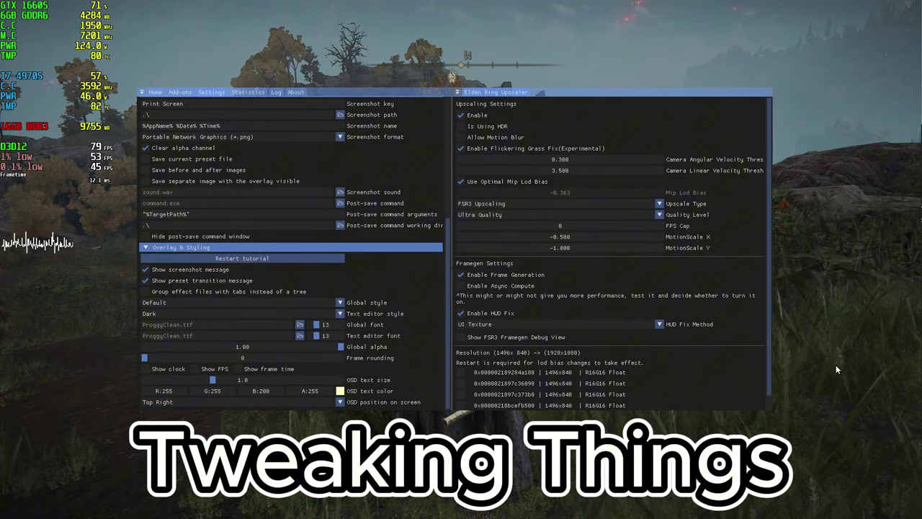
{"action": "key", "text": "Home"}
Step: Run the character around the field to check the frame rate and image quality
{"action": "key", "text": "a"}
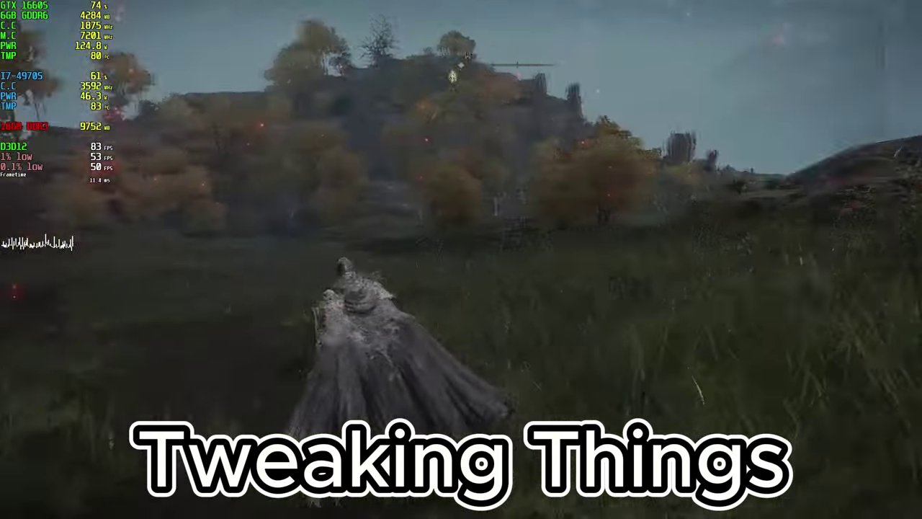
{"action": "key", "text": "d"}
{"action": "key", "text": "w"}
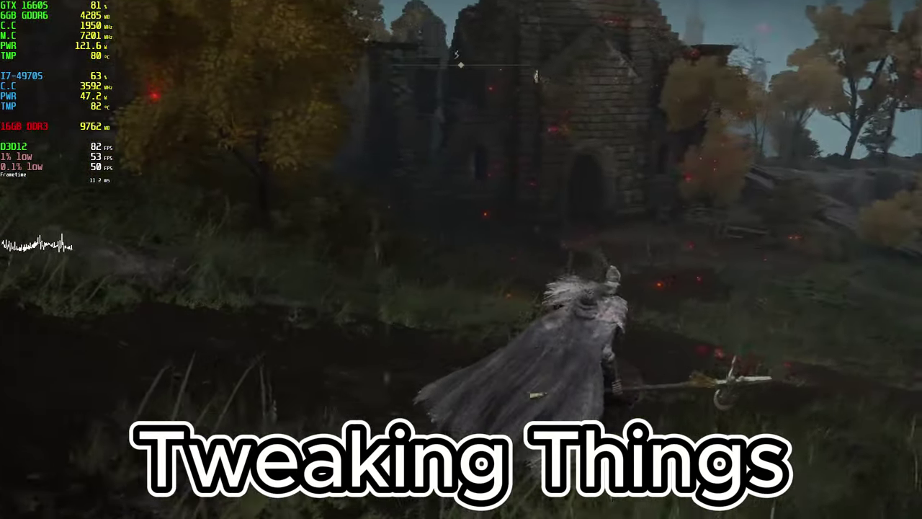
{"action": "key", "text": "w"}
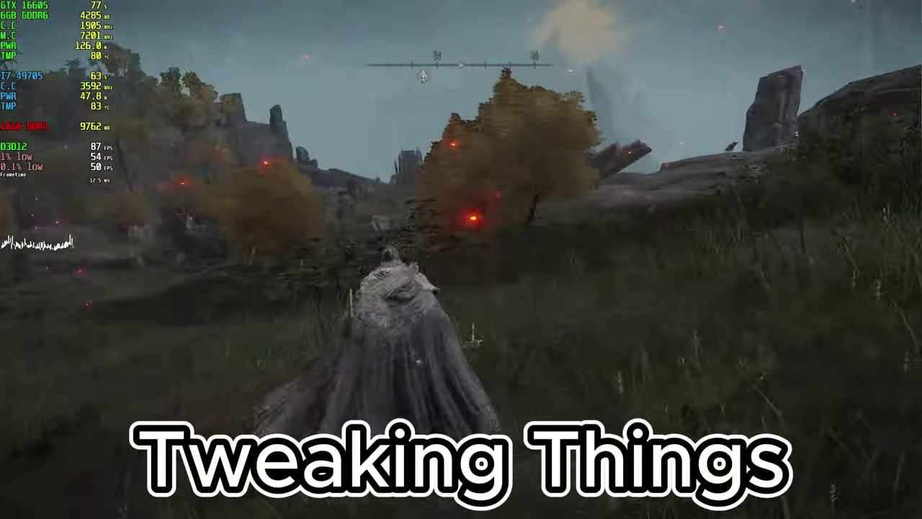
{"action": "key", "text": "w"}
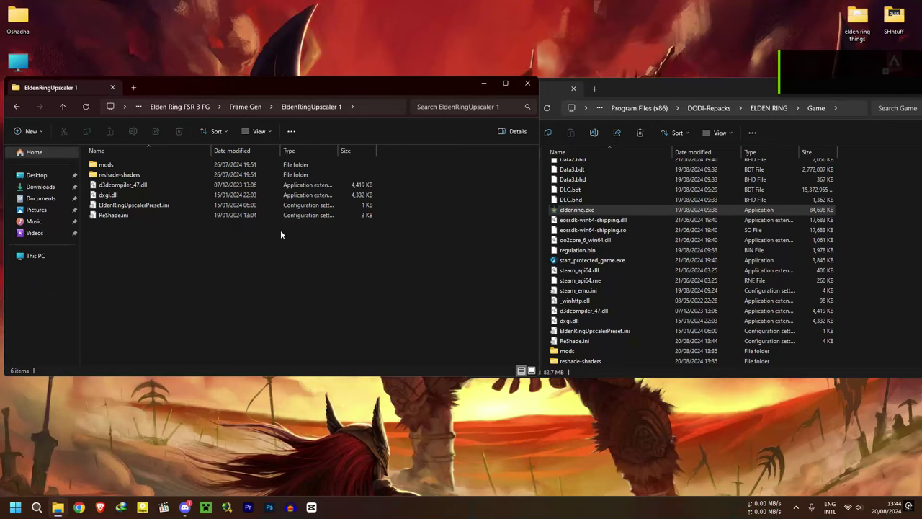
Step: Go up to the Frame Gen folder and open its EldenRingUpscaler 2 folder
{"action": "left_click", "coordinate": [714, 88]}
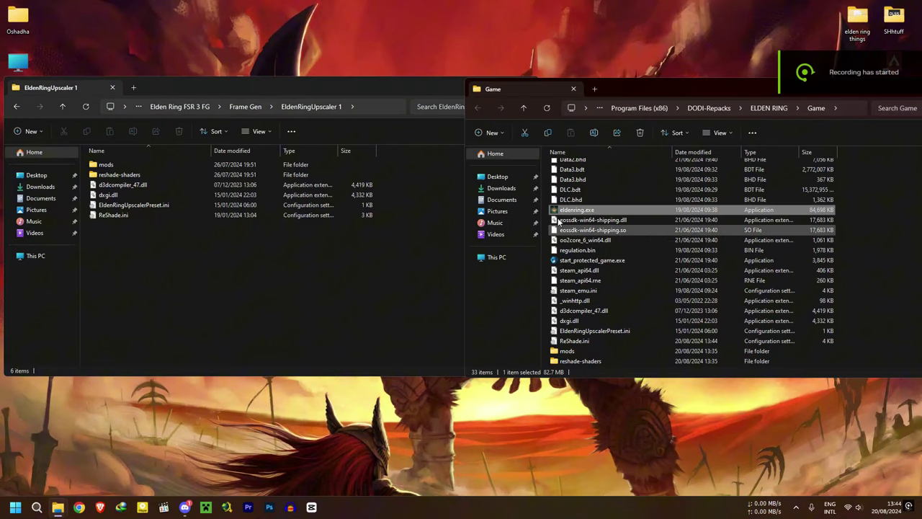
{"action": "left_click", "coordinate": [15, 107]}
{"action": "key", "text": "alt+Up"}
{"action": "double_click", "coordinate": [130, 174]}
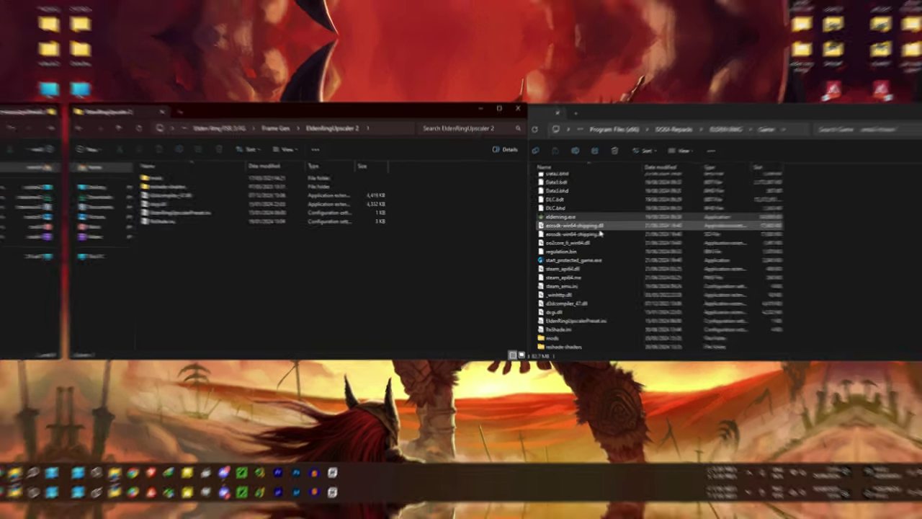
Step: Delete dxgi.dll, EldenRingUpscalerPreset.ini, ReShade.ini, ReShade.log, and the mods and reshade-shaders folders from the Game folder
{"action": "left_click_drag", "start_coordinate": [690, 318], "coordinate": [686, 311]}
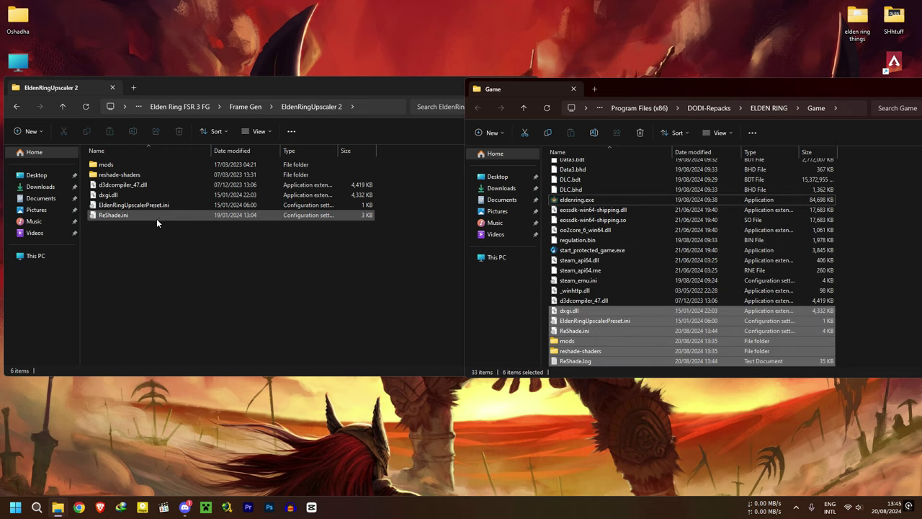
{"action": "key", "text": "Delete"}
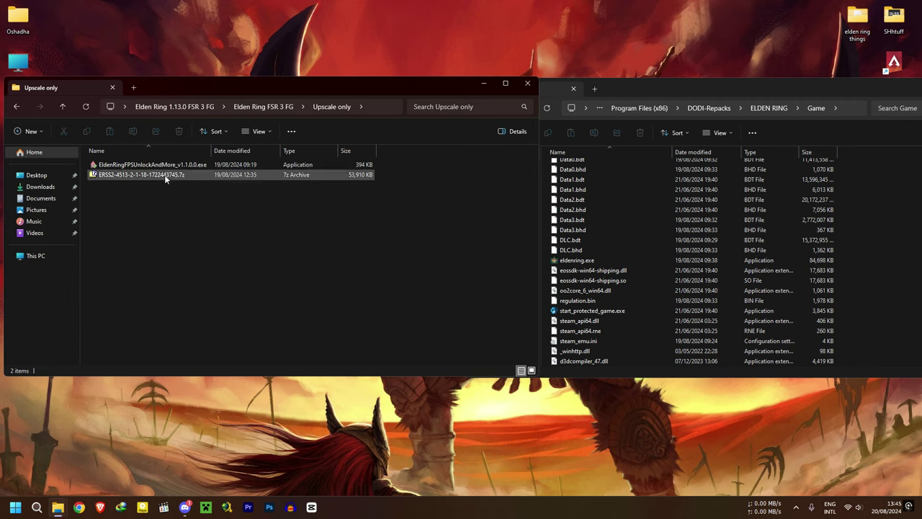
Step: Extract the ERSS2 folder, dxgi.dll and ERSS2.dll from the ERSS2 archive in Upscale only into the Game folder, granting administrator permission
{"action": "double_click", "coordinate": [165, 177]}
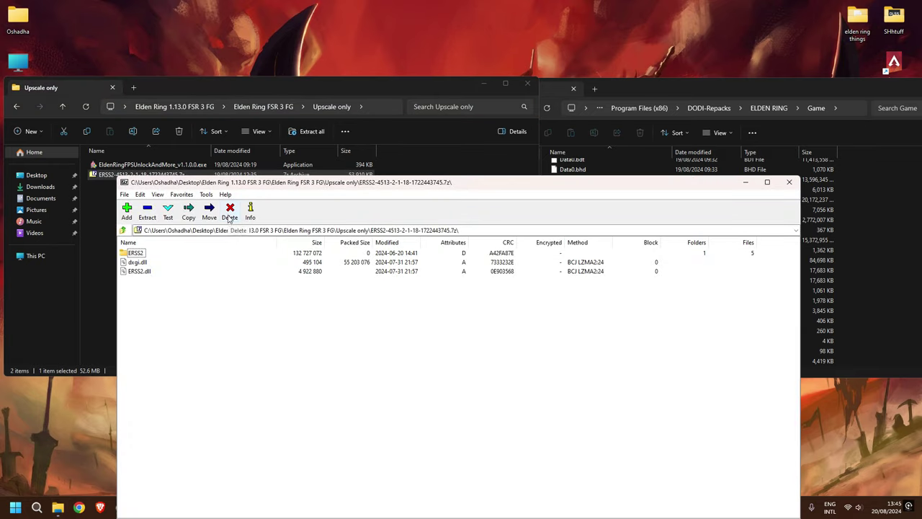
{"action": "left_click_drag", "start_coordinate": [330, 186], "coordinate": [248, 142]}
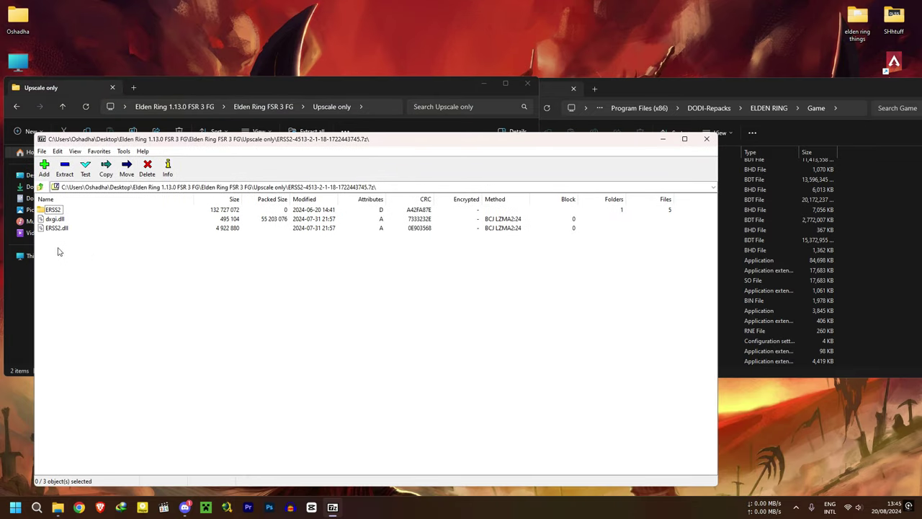
{"action": "left_click_drag", "start_coordinate": [880, 331], "coordinate": [868, 326]}
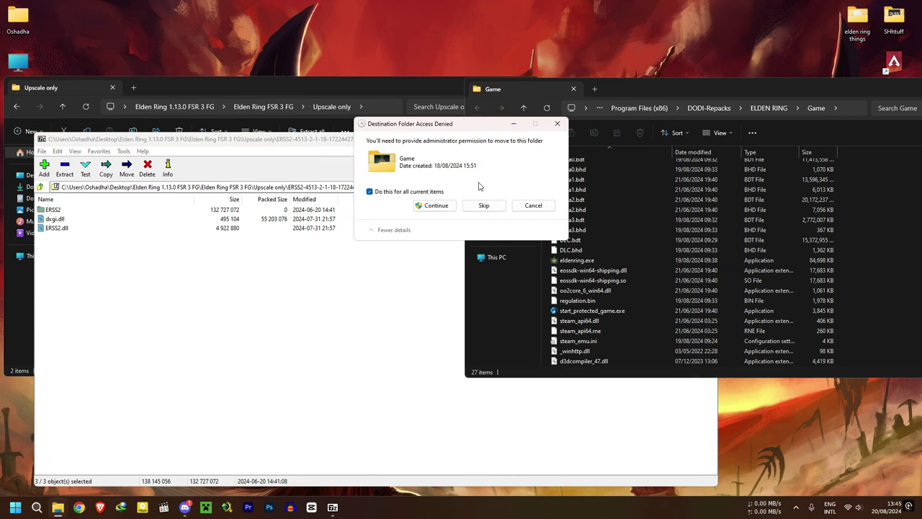
{"action": "left_click", "coordinate": [434, 206]}
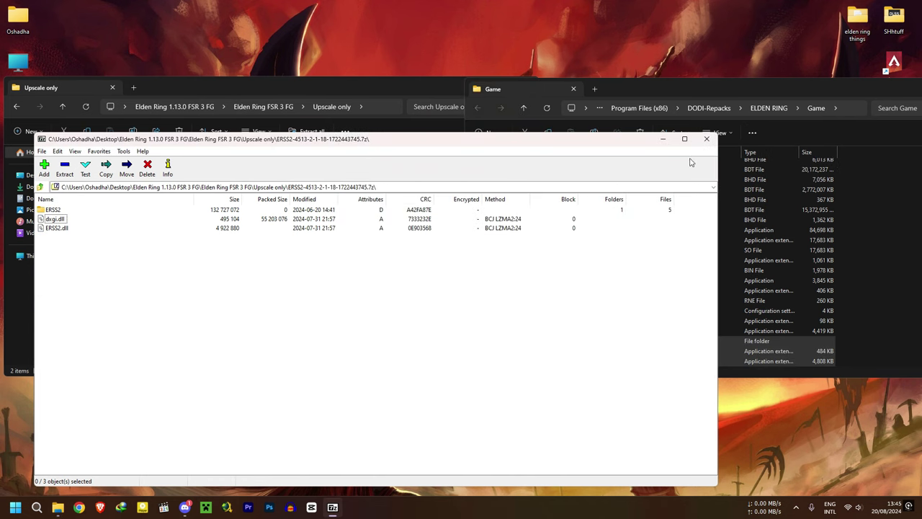
{"action": "left_click", "coordinate": [707, 138]}
Step: Start the game from eldenring.exe in the Game folder
{"action": "scroll", "coordinate": [612, 303], "scroll_direction": "up", "scroll_amount": 3}
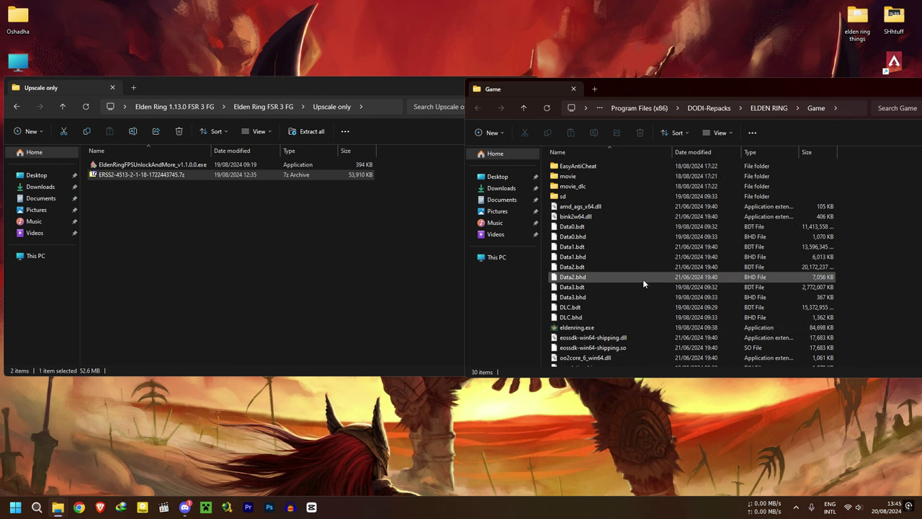
{"action": "double_click", "coordinate": [574, 329]}
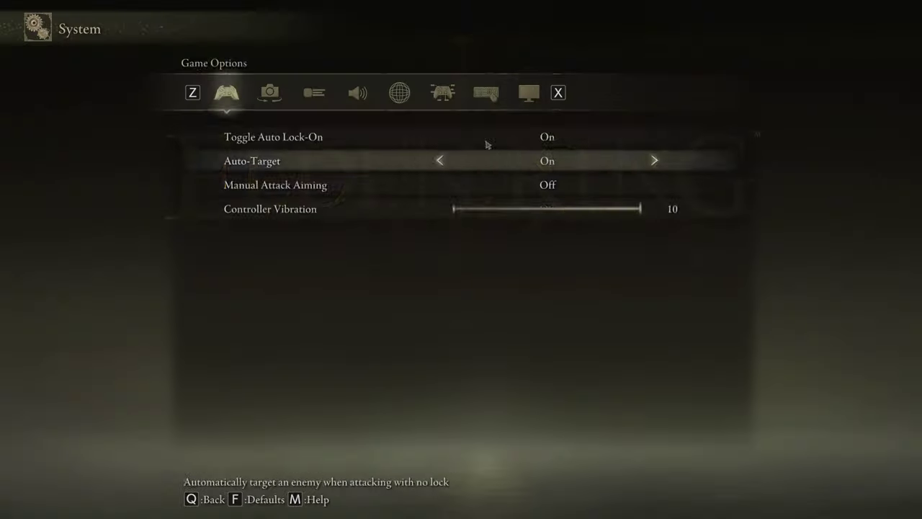
Step: Set the screen mode to Borderless Windowed in the graphics settings and keep the changed setting
{"action": "key", "text": "z"}
{"action": "left_click", "coordinate": [551, 138]}
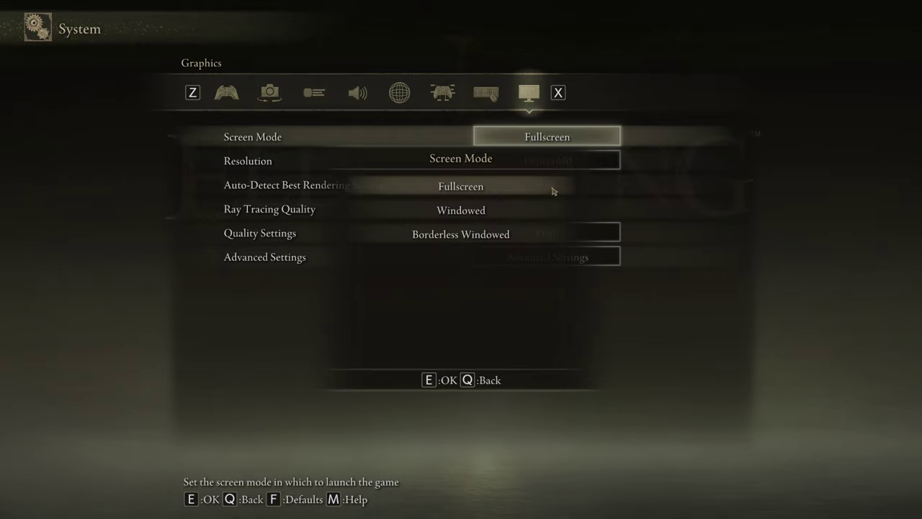
{"action": "left_click", "coordinate": [483, 235]}
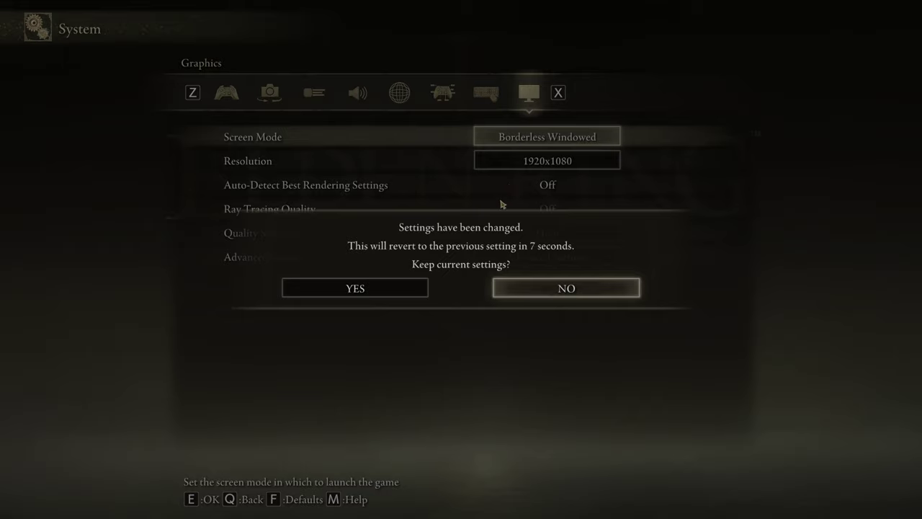
{"action": "key", "text": "Left"}
{"action": "key", "text": "e"}
{"action": "key", "text": "Down"}
{"action": "key", "text": "Down"}
{"action": "key", "text": "Down"}
{"action": "key", "text": "Down"}
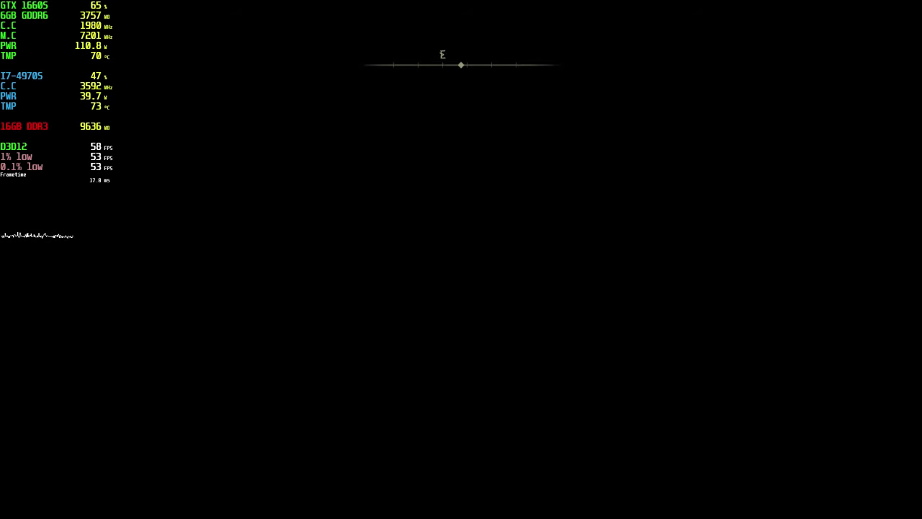
Step: Bring up the ERSS2 overlay in the game, move it to the screen's centre and set its scaling mode to AMD FSR3
{"action": "key", "text": "End"}
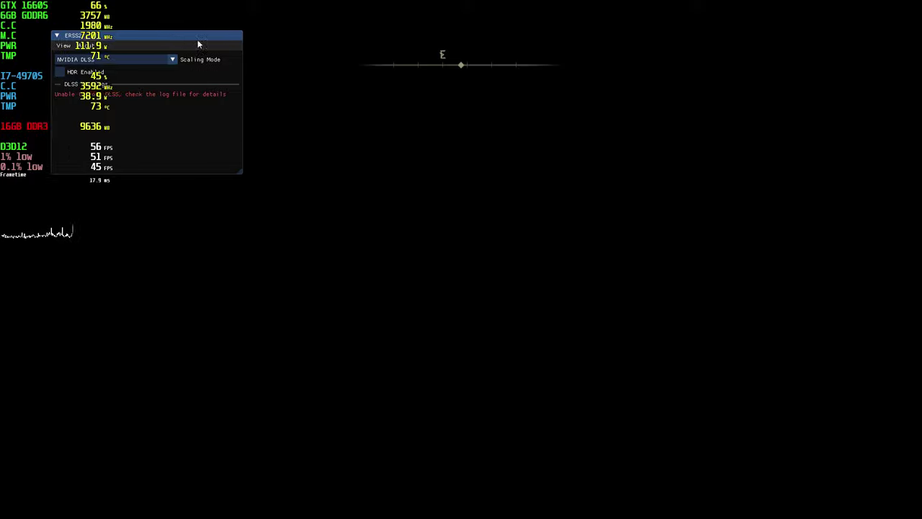
{"action": "left_click_drag", "start_coordinate": [198, 38], "coordinate": [491, 97]}
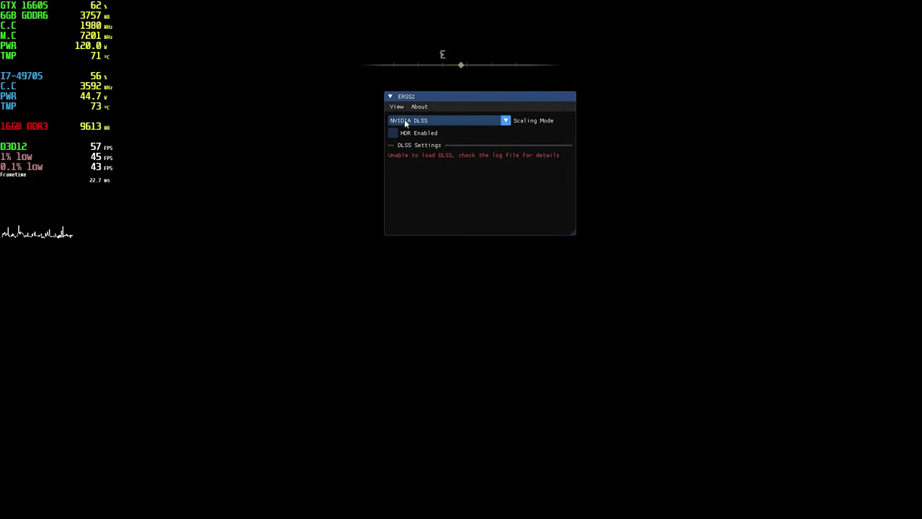
{"action": "left_click", "coordinate": [447, 120]}
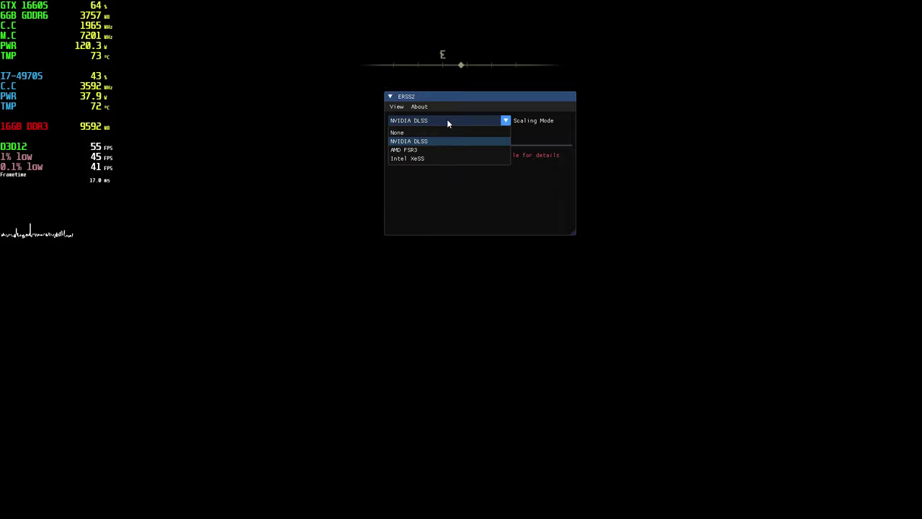
{"action": "left_click", "coordinate": [415, 149]}
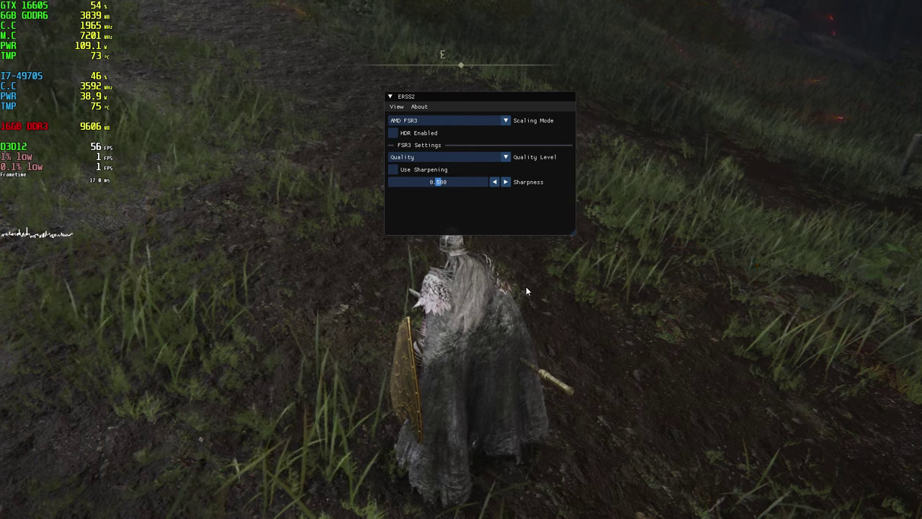
Step: Set the FSR3 quality level to Native AA, enable Use Sharpening and hide the ERSS2 overlay
{"action": "left_click", "coordinate": [486, 158]}
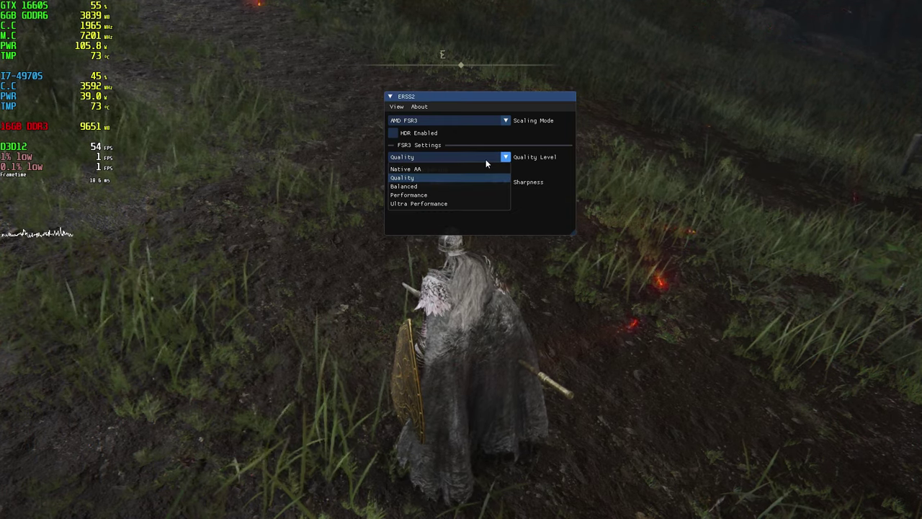
{"action": "left_click", "coordinate": [451, 168]}
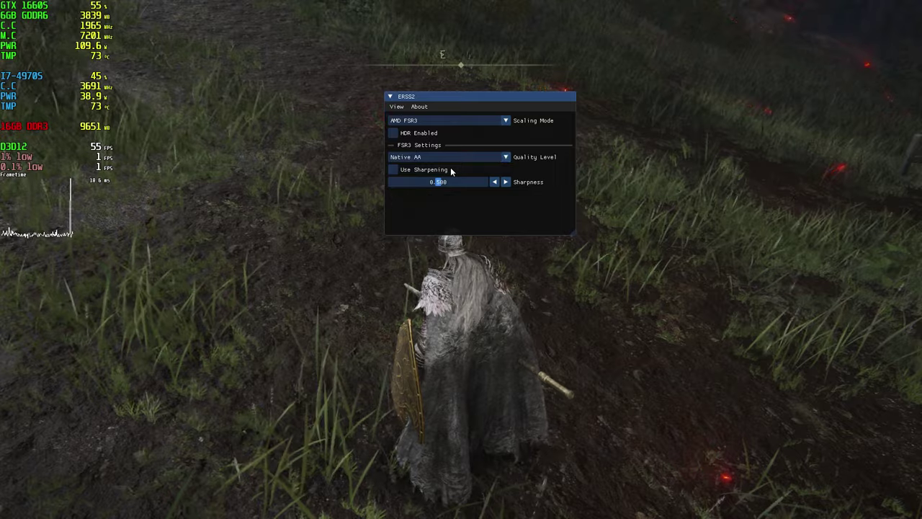
{"action": "left_click", "coordinate": [393, 170]}
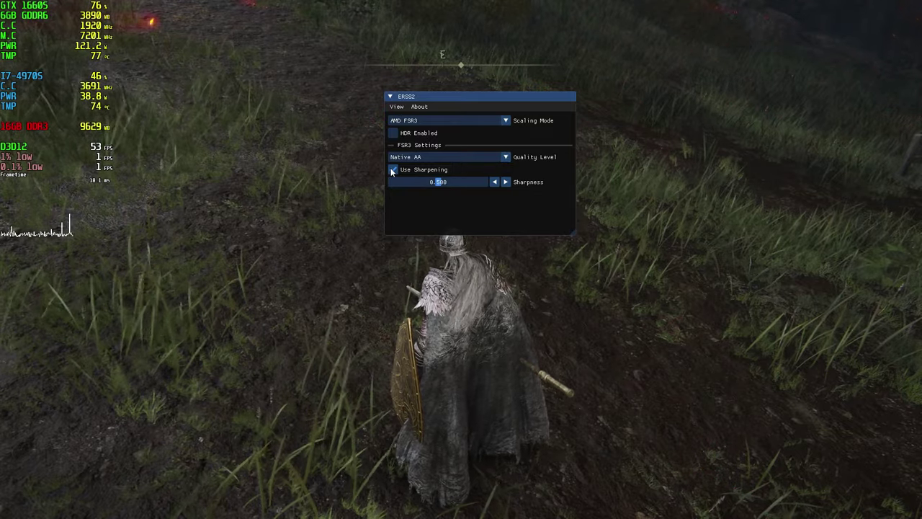
{"action": "key", "text": "Home"}
Step: Run the character around the open field to examine image quality and frame rate with FSR3 Native AA
{"action": "key", "text": "w"}
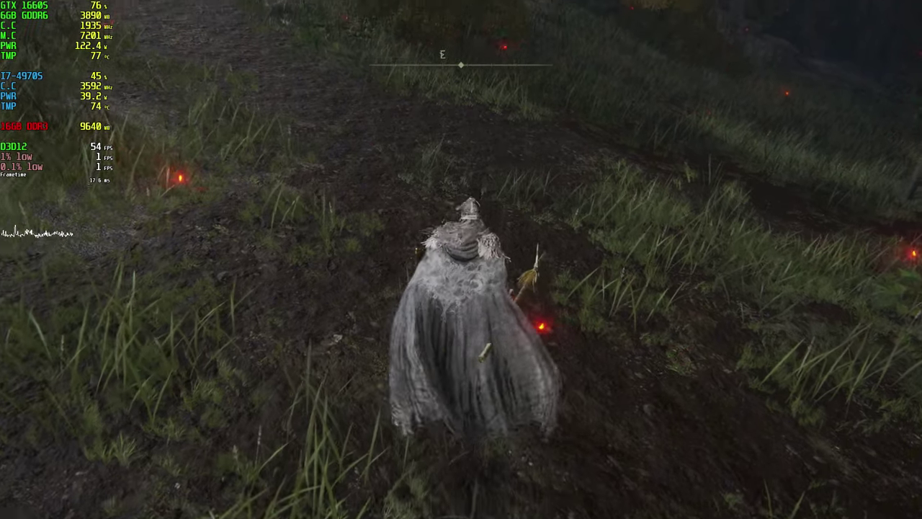
{"action": "key", "text": "w"}
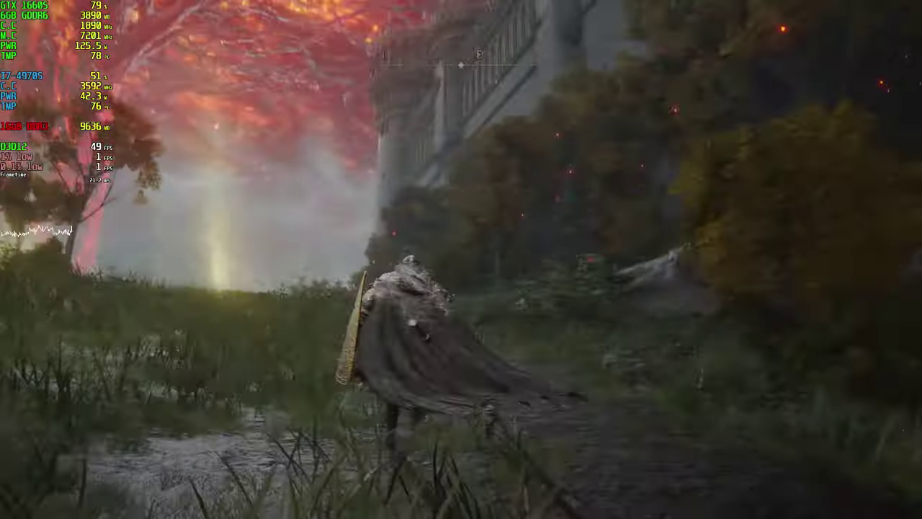
{"action": "key", "text": "w"}
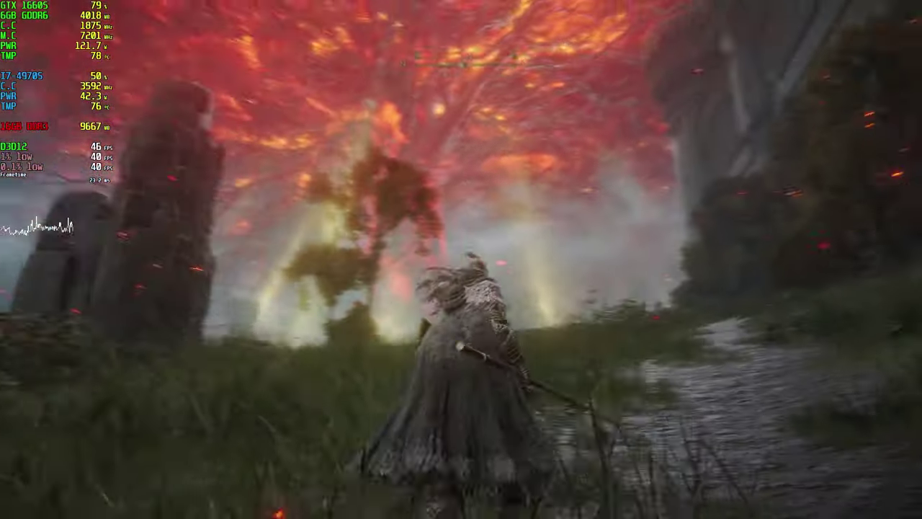
{"action": "key", "text": "w"}
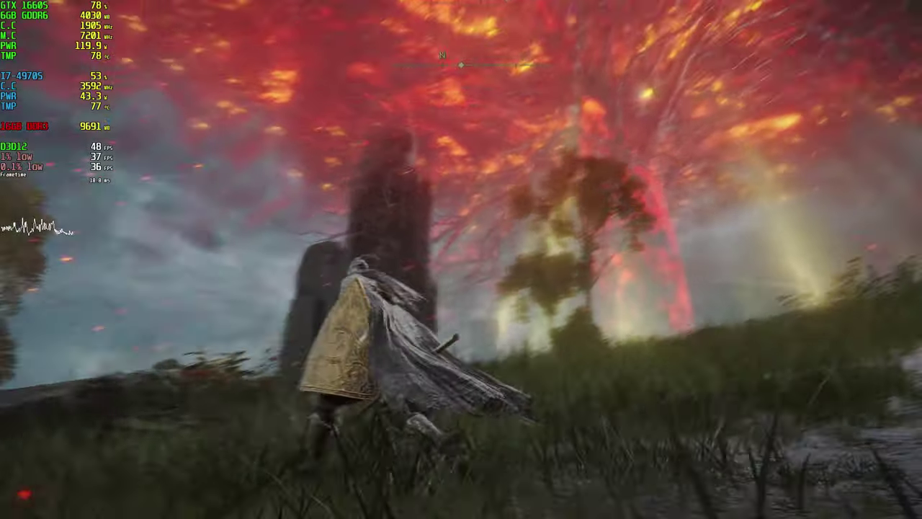
{"action": "key", "text": "w"}
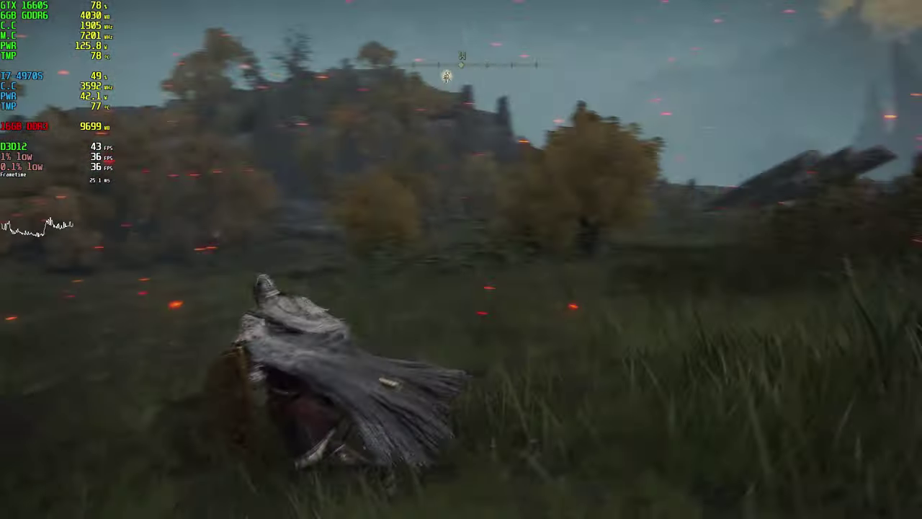
{"action": "key", "text": "w"}
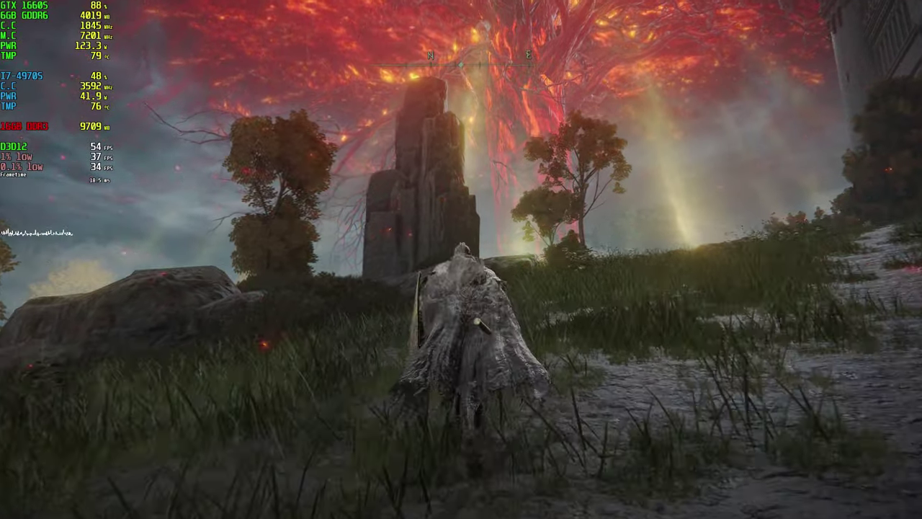
{"action": "key", "text": "w"}
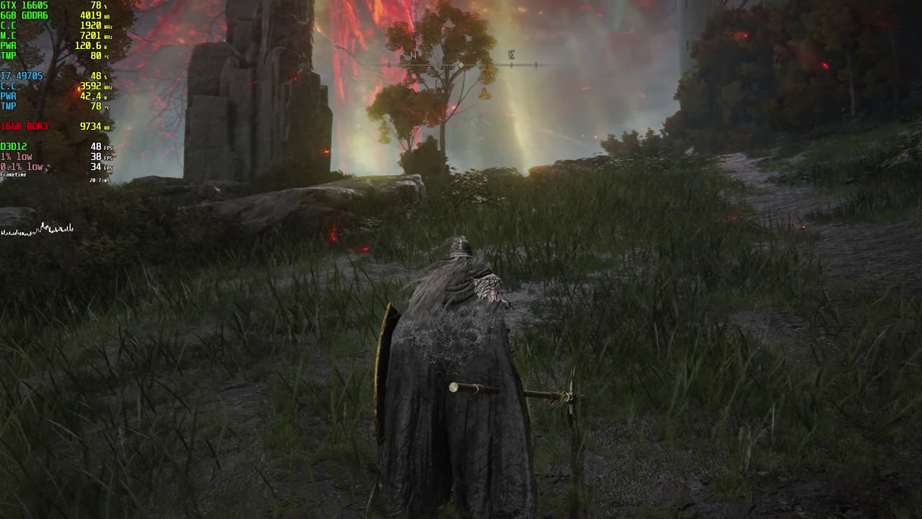
{"action": "key", "text": "w"}
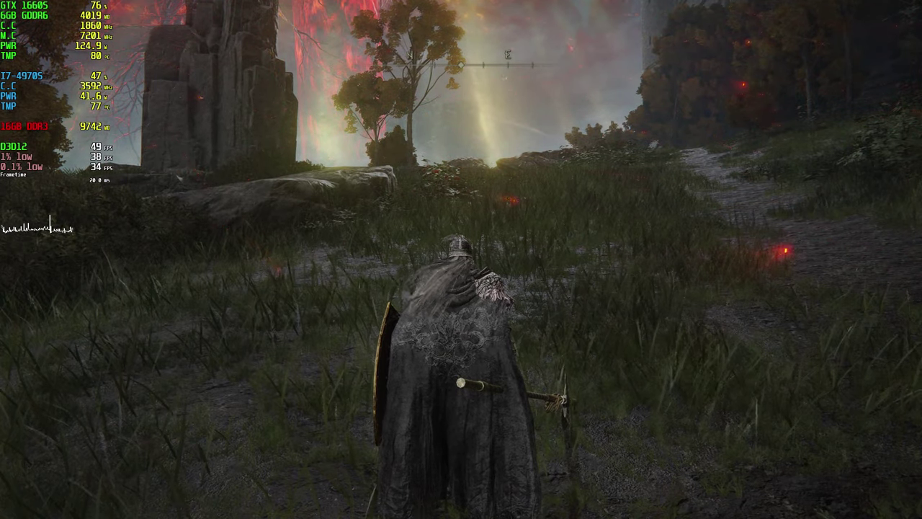
Step: Launch EldenRingFPSUnlockAndMore_v1.1.0.0.exe from the Upscale only folder, allow it to make changes, and put the folder window away
{"action": "key", "text": "super"}
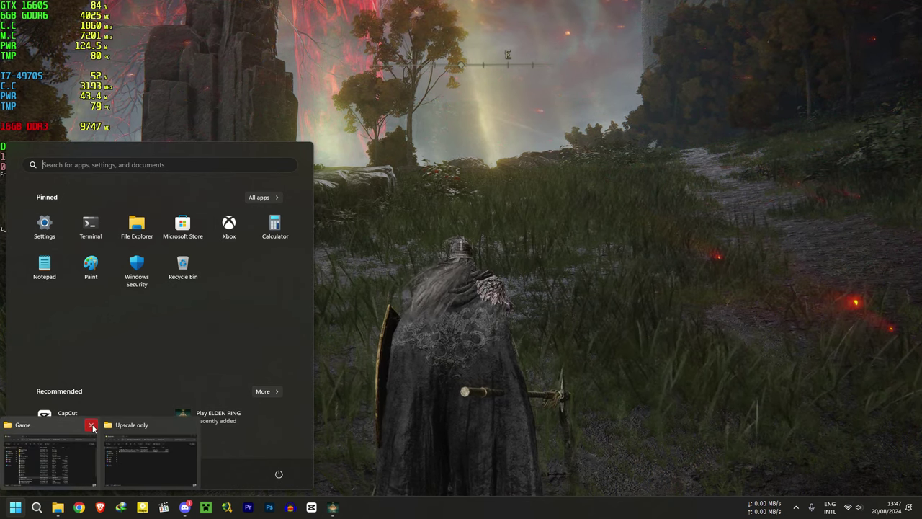
{"action": "left_click", "coordinate": [70, 458]}
{"action": "left_click_drag", "start_coordinate": [228, 92], "coordinate": [724, 103]}
{"action": "left_click", "coordinate": [647, 177]}
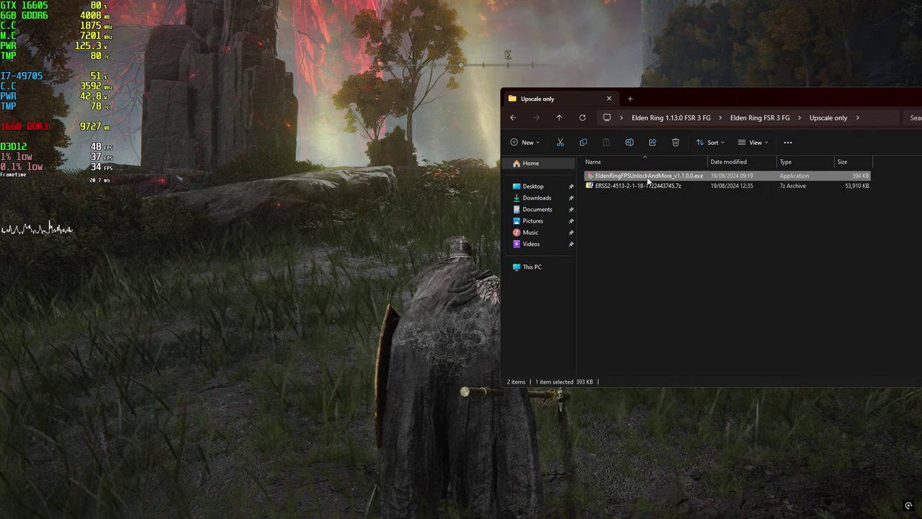
{"action": "left_click", "coordinate": [690, 195]}
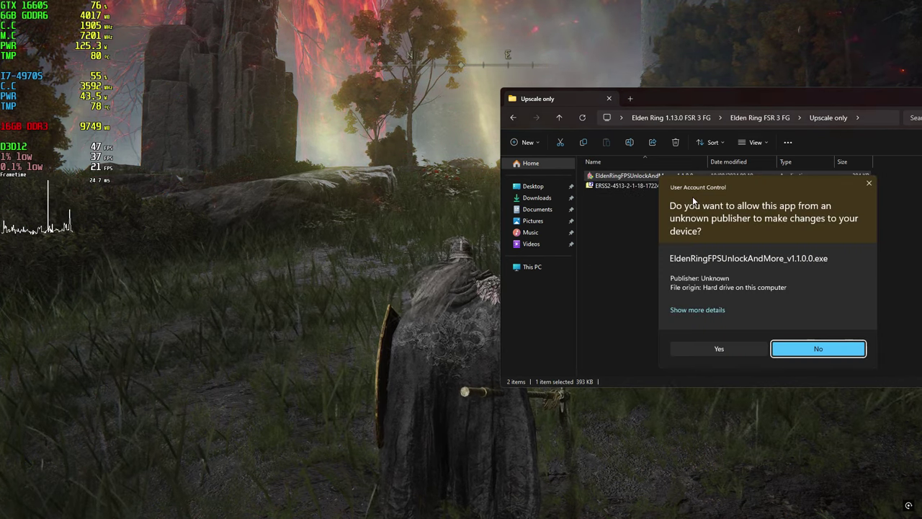
{"action": "left_click", "coordinate": [817, 348]}
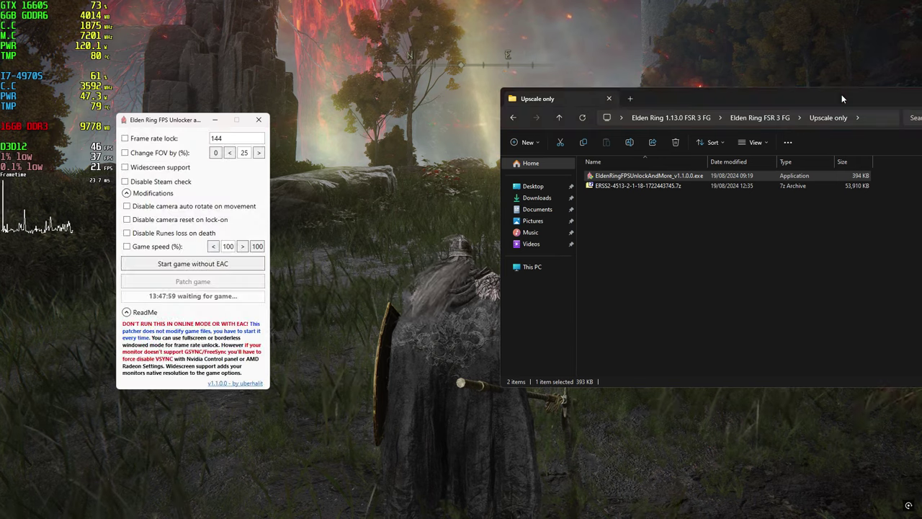
{"action": "left_click_drag", "start_coordinate": [841, 95], "coordinate": [620, 99]}
{"action": "left_click", "coordinate": [791, 96]}
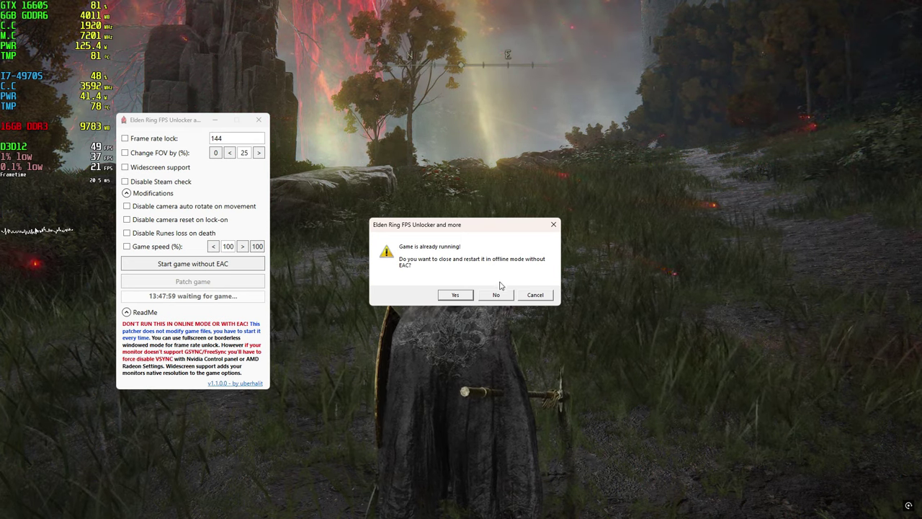
Step: Patch the running game with a frame rate lock of 100 and set the FOV change to 25% in the FPS unlocker
{"action": "left_click_drag", "start_coordinate": [186, 128], "coordinate": [757, 181]}
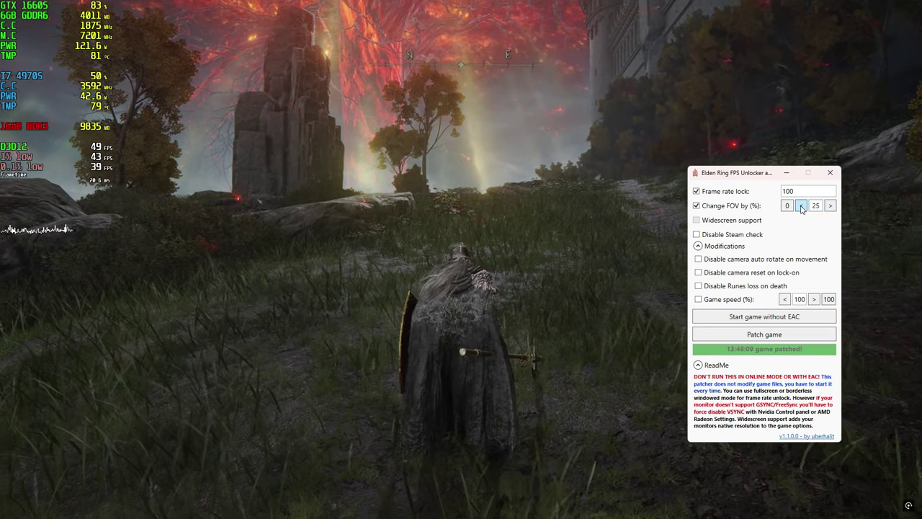
{"action": "left_click", "coordinate": [801, 206]}
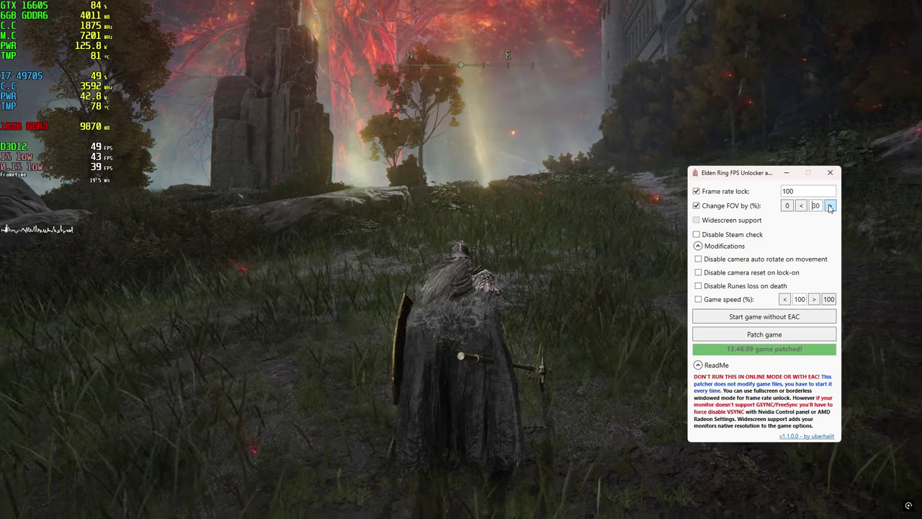
{"action": "left_click", "coordinate": [830, 206]}
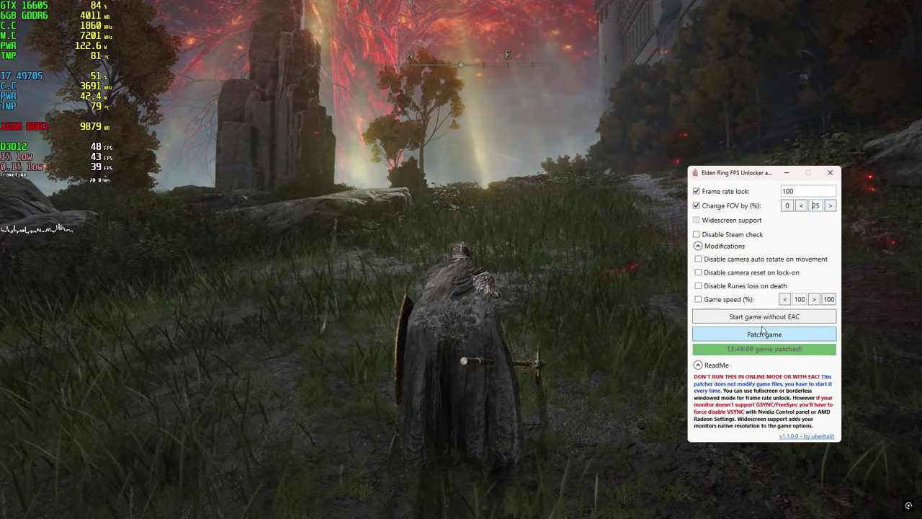